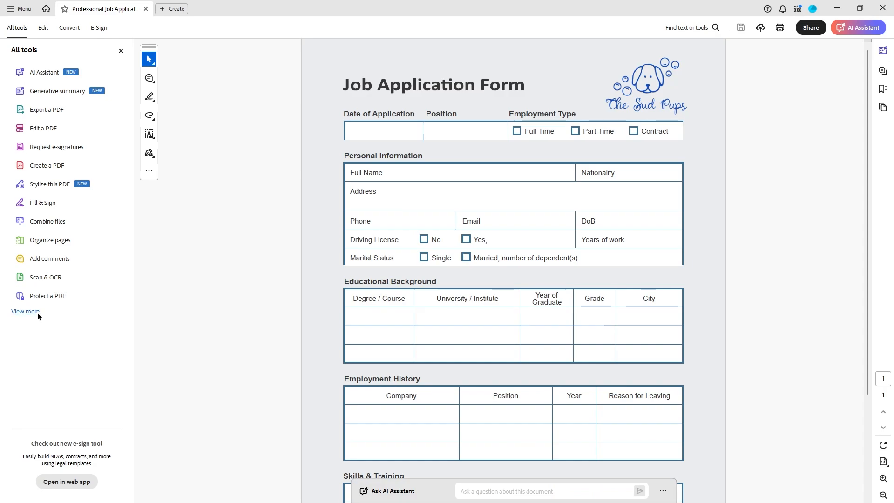
# Create a fillable form from UnFillable_App2.pdf using automatic form field detection, without requiring signatures
pyautogui.click(37, 312)
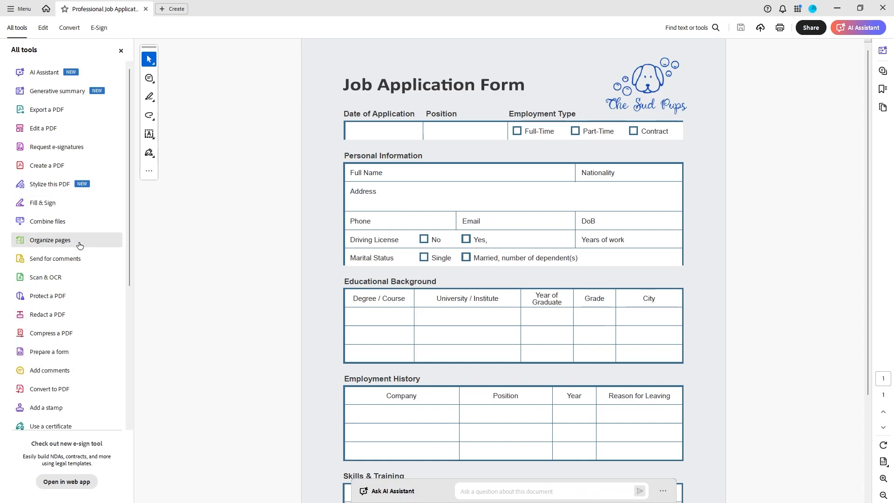
pyautogui.click(55, 354)
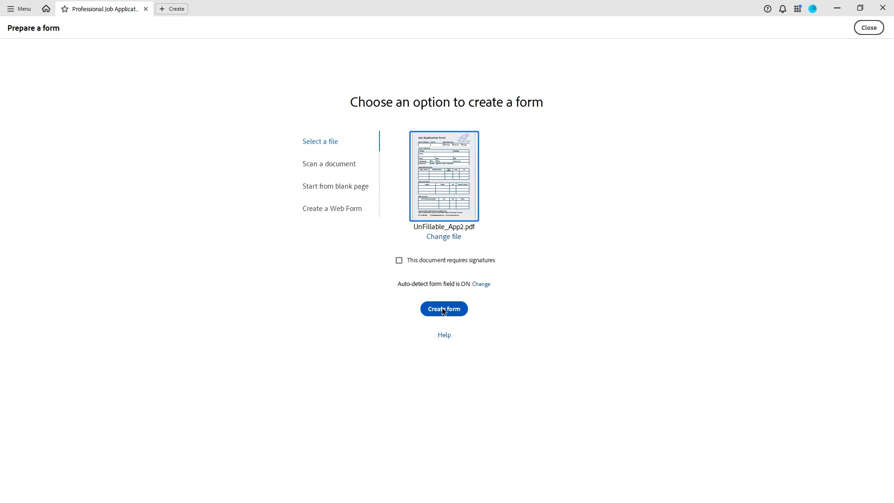
pyautogui.click(438, 308)
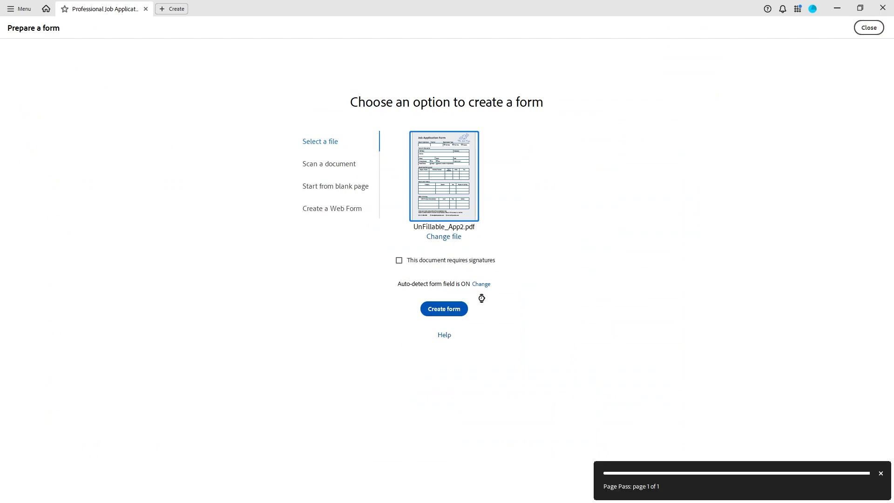
pyautogui.click(291, 139)
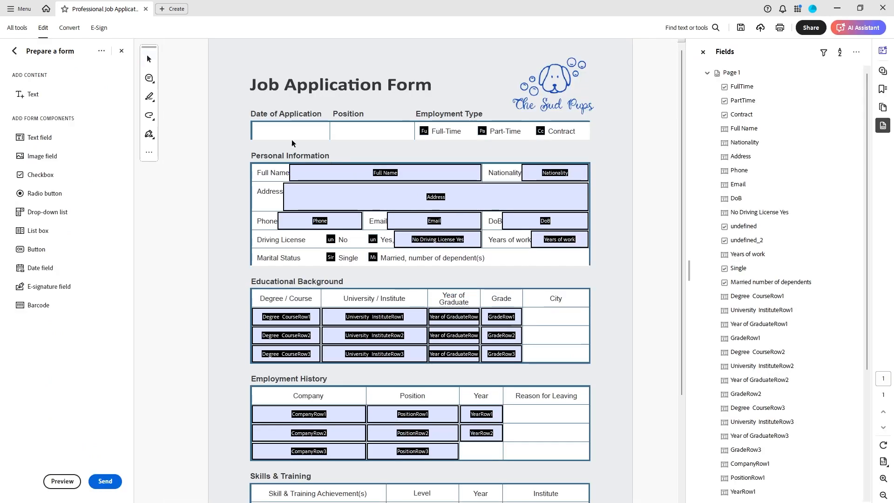
# Narrow the Full Name, Address and Phone fields from their starting edges so they clear their printed labels
pyautogui.click(303, 170)
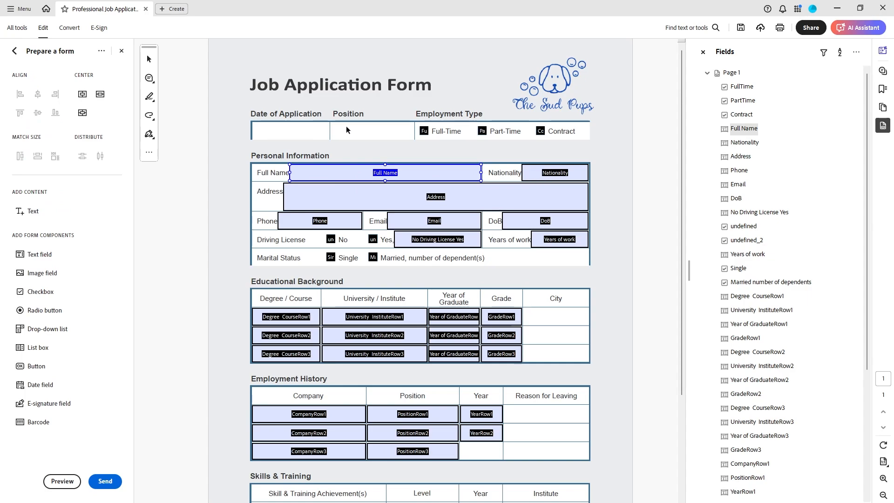
pyautogui.scroll(-3, 536, 473)
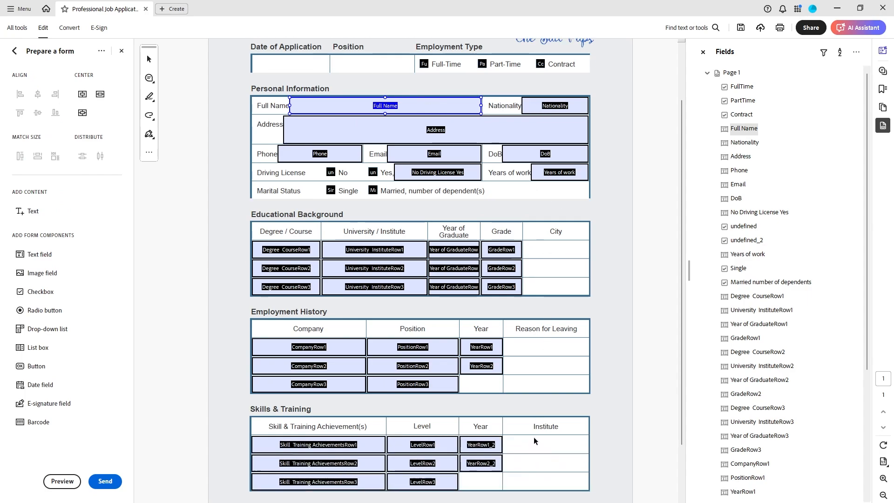
pyautogui.scroll(3, 525, 430)
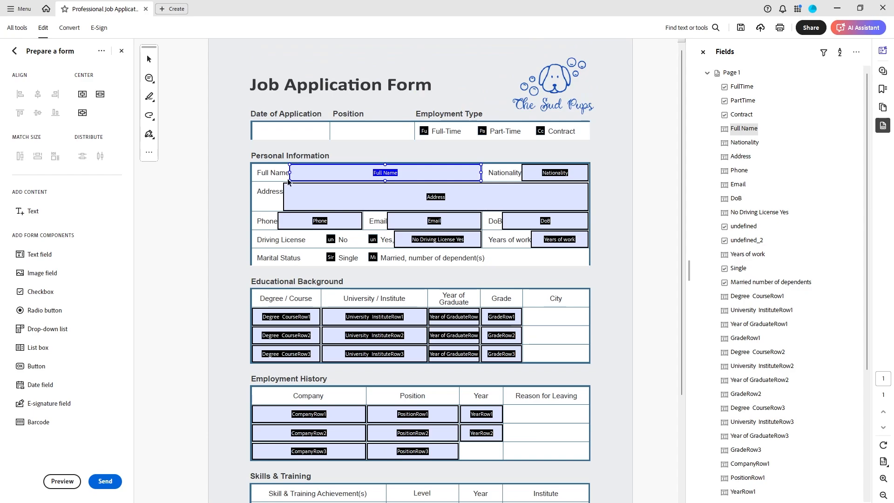
pyautogui.moveTo(289, 172); pyautogui.dragTo(282, 220)
pyautogui.click(292, 204)
pyautogui.click(320, 221)
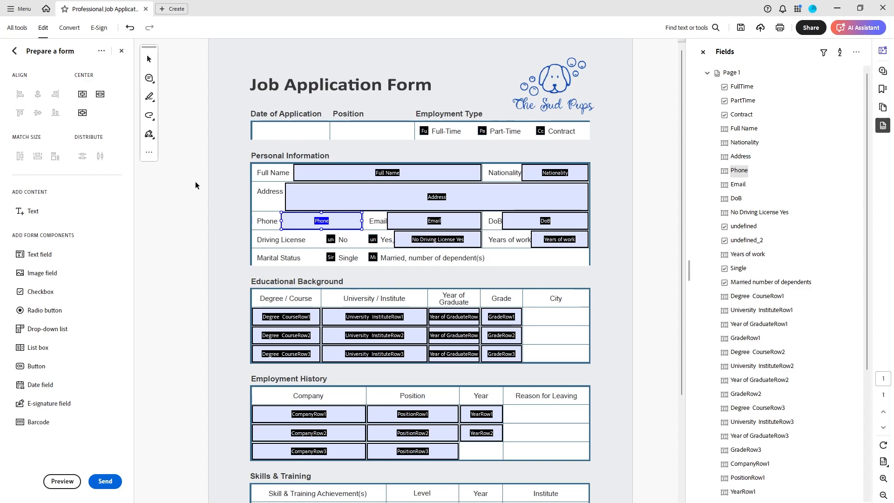
# Add a text field under Date of Application and narrow it to fit inside that cell
pyautogui.click(44, 255)
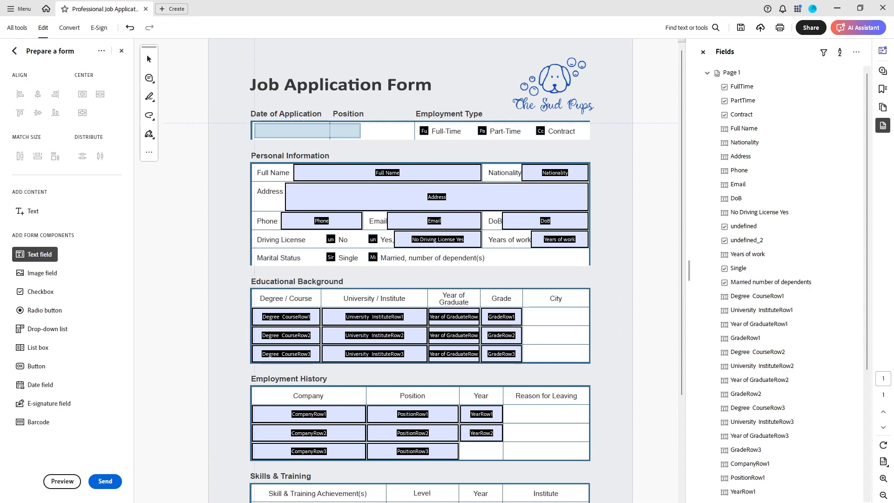
pyautogui.click(307, 131)
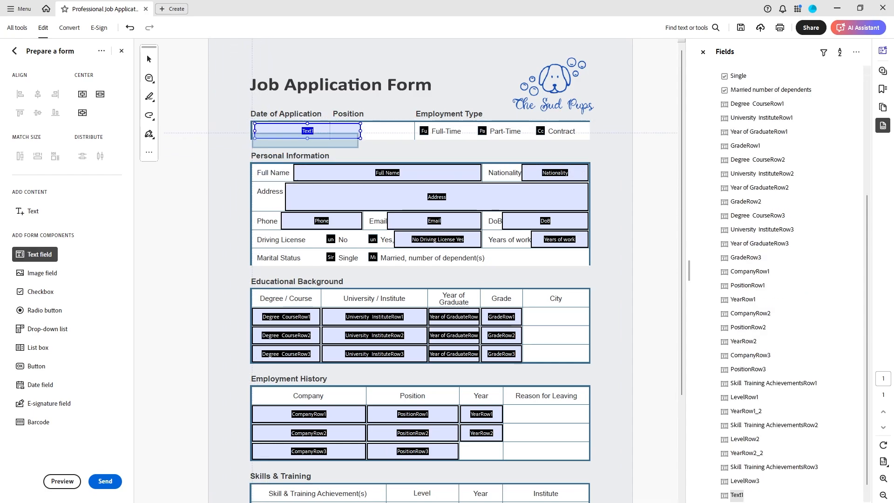
pyautogui.click(33, 211)
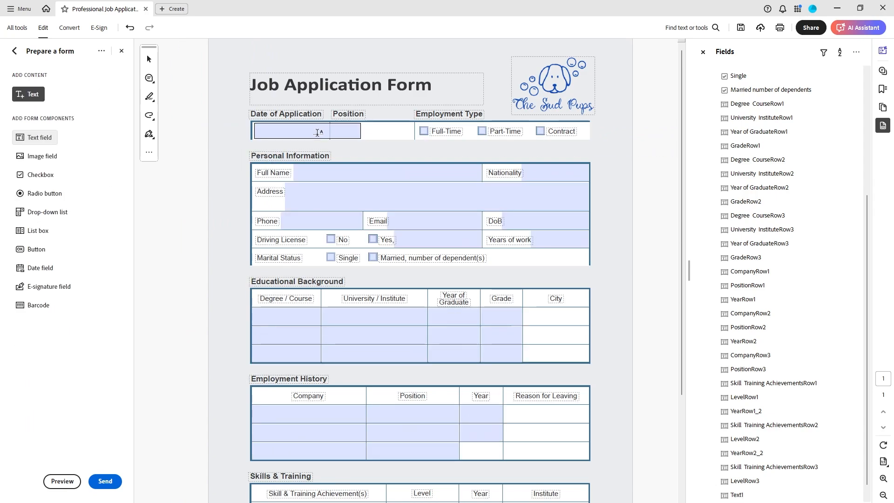
pyautogui.click(305, 130)
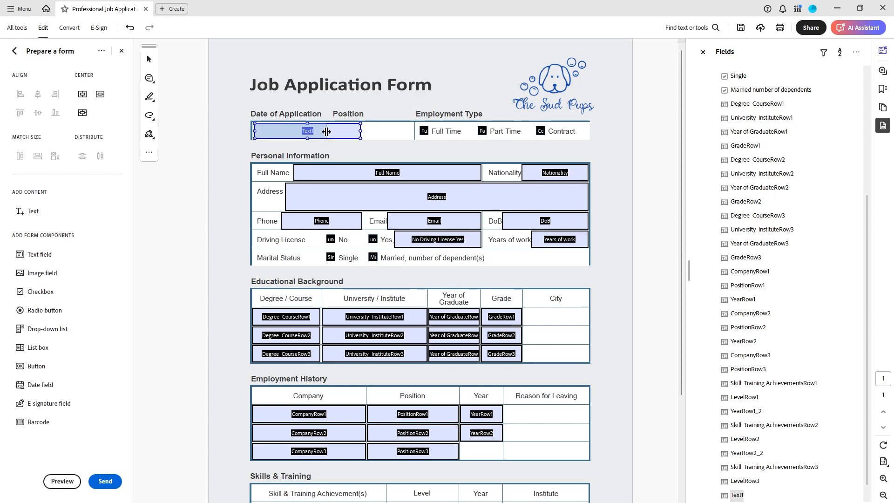
pyautogui.moveTo(327, 131); pyautogui.dragTo(326, 132)
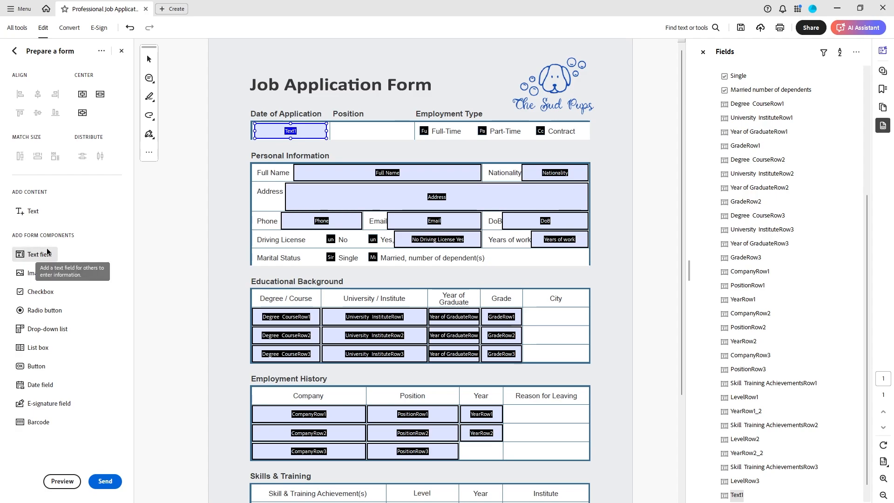
# Preview the form, check the tab order from the first Degree / Course cell into the second Educational Background row, and exit the preview
pyautogui.scroll(-1, 545, 316)
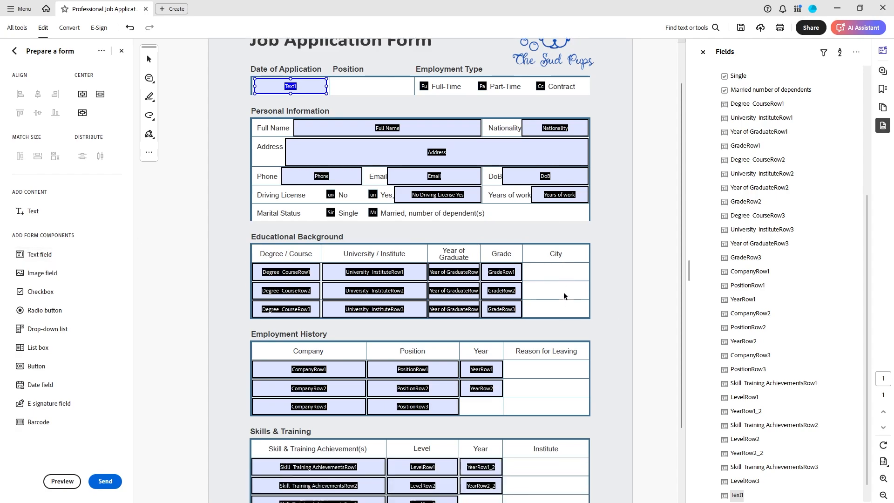
pyautogui.click(567, 272)
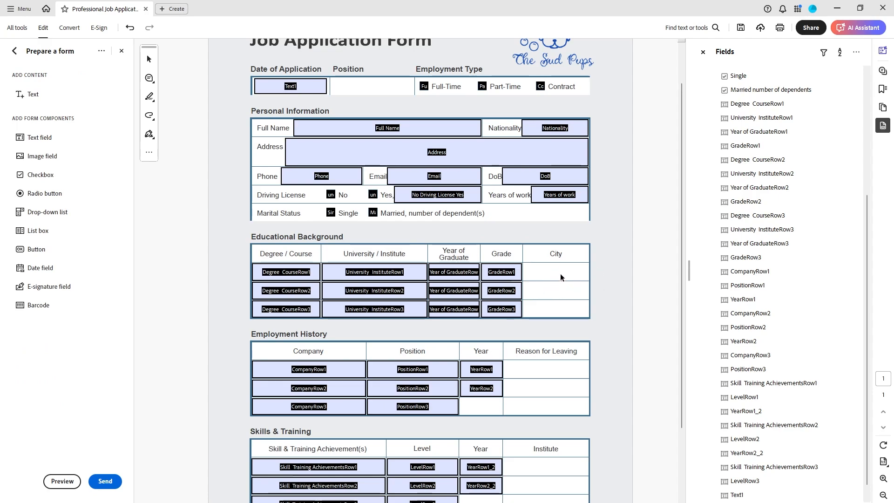
pyautogui.scroll(1, 559, 274)
pyautogui.click(502, 304)
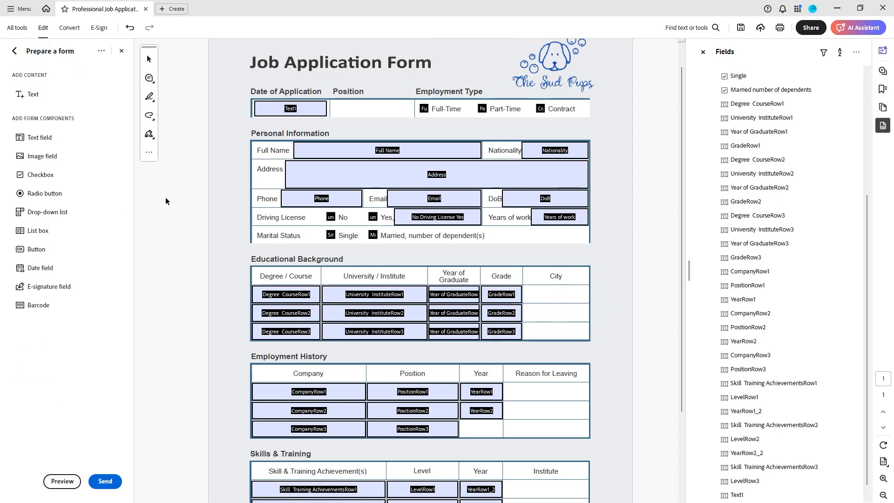
pyautogui.click(62, 482)
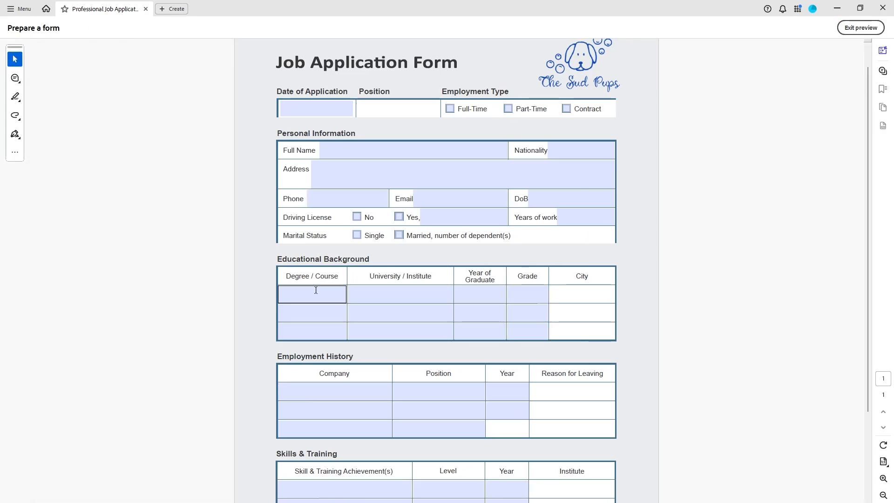
pyautogui.click(316, 290)
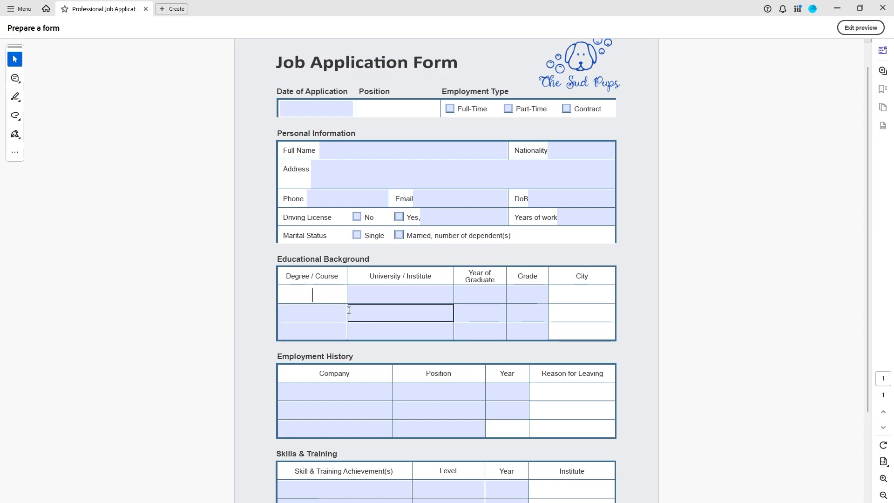
pyautogui.press('Tab')
pyautogui.press('Tab')
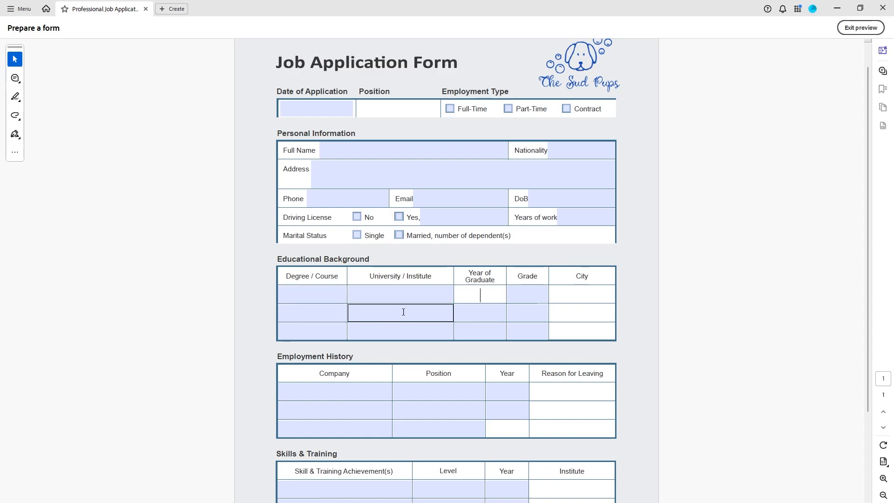
pyautogui.press('Tab')
pyautogui.press('Tab')
pyautogui.press('Tab')
pyautogui.press('Tab')
pyautogui.press('Tab')
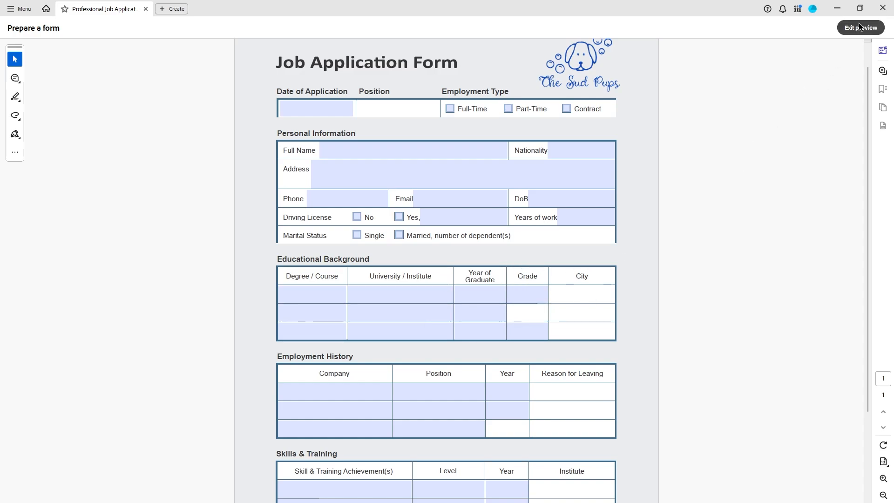
pyautogui.click(859, 27)
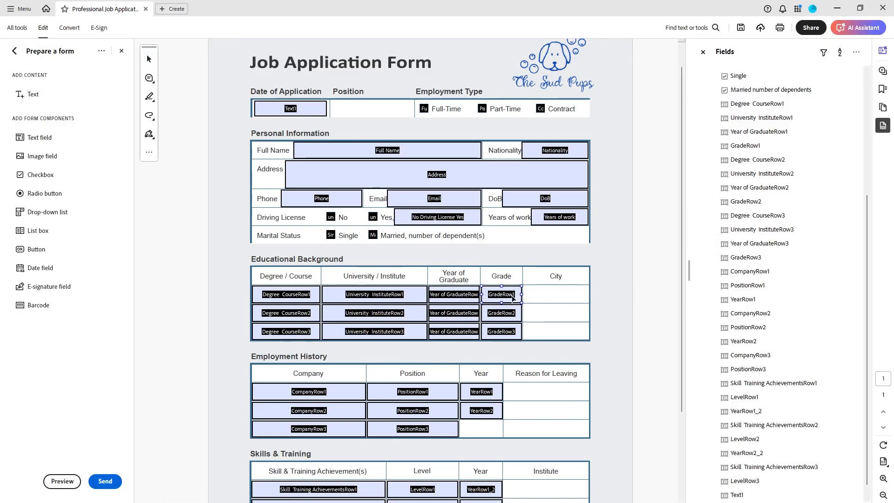
# Add a text field in the first City row of Educational Background and narrow it to fit the cell
pyautogui.click(40, 137)
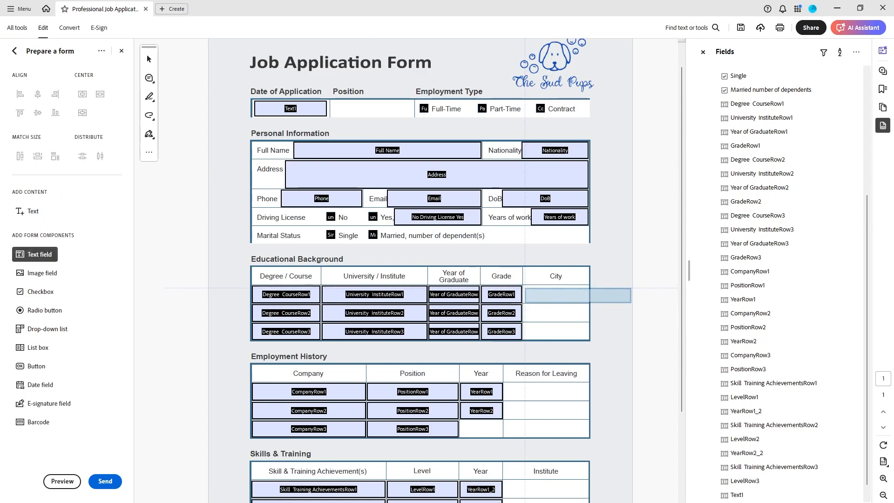
pyautogui.click(524, 287)
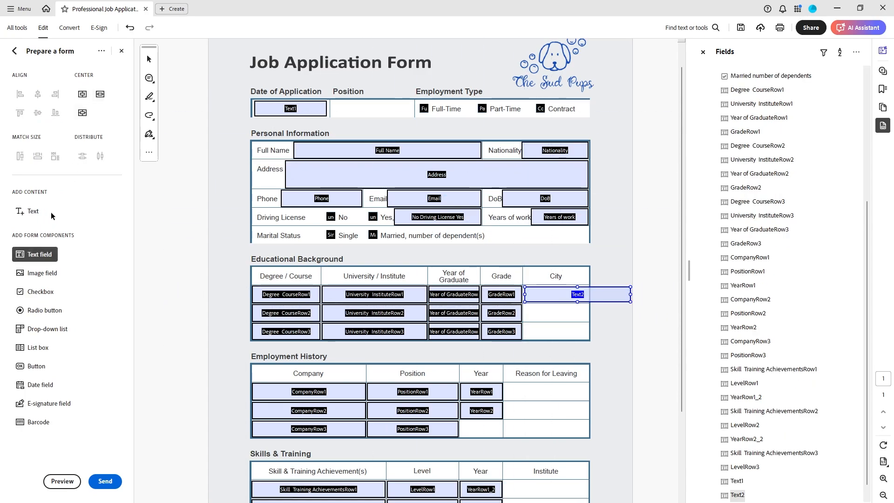
pyautogui.click(30, 211)
pyautogui.click(629, 295)
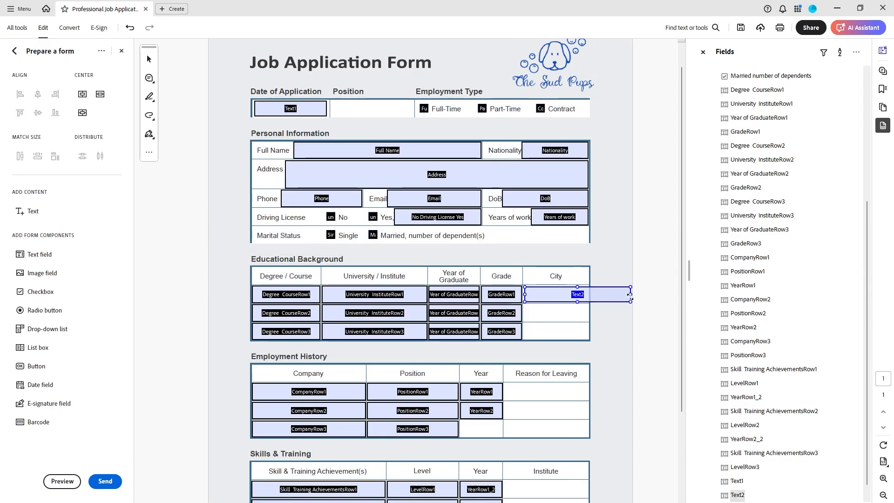
pyautogui.click(631, 295)
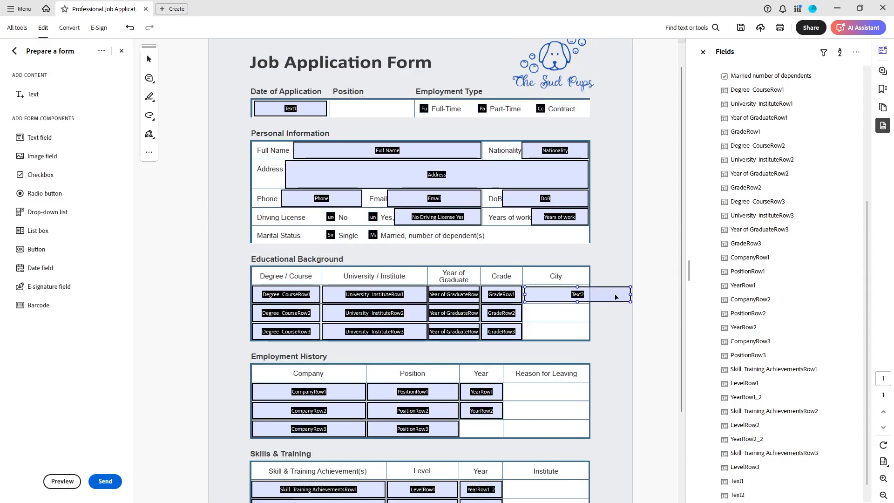
pyautogui.click(614, 294)
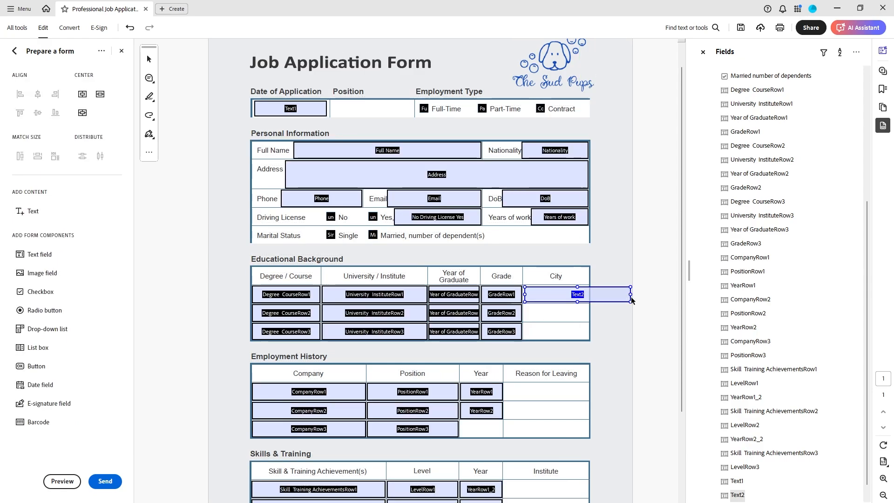
pyautogui.moveTo(631, 296); pyautogui.dragTo(586, 298)
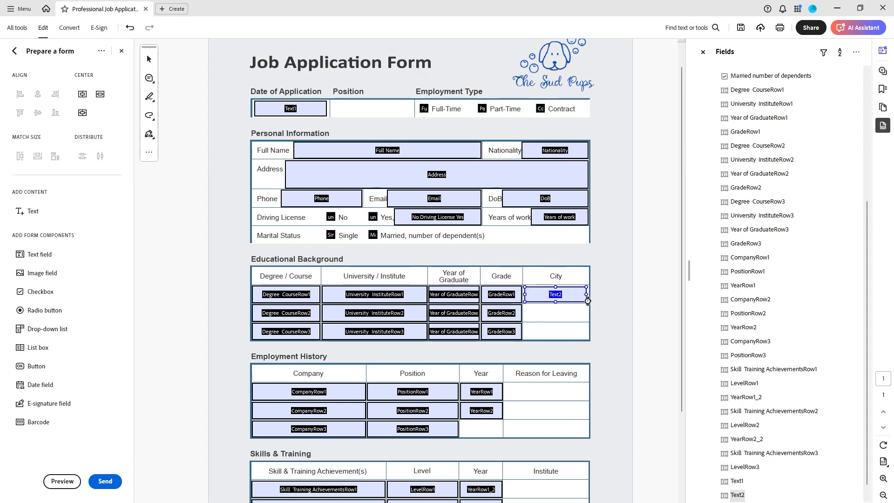
# Preview the form again to check where the new City field falls in the Educational Background tab order, and exit the preview
pyautogui.click(62, 482)
pyautogui.click(313, 295)
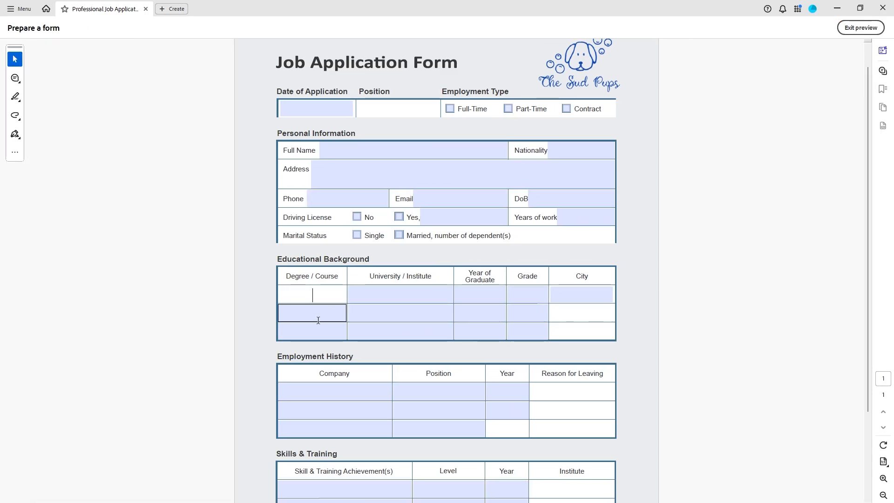
pyautogui.press('Tab')
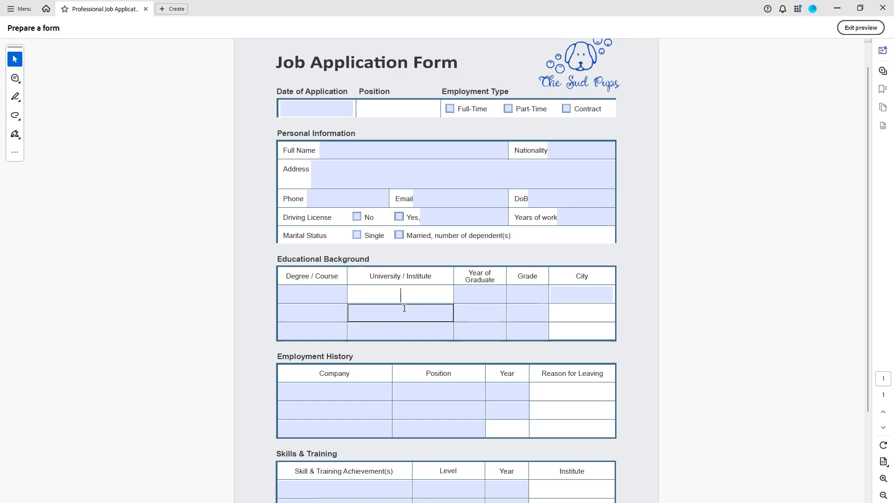
pyautogui.press('Tab')
pyautogui.press('Tab')
pyautogui.press('Tab')
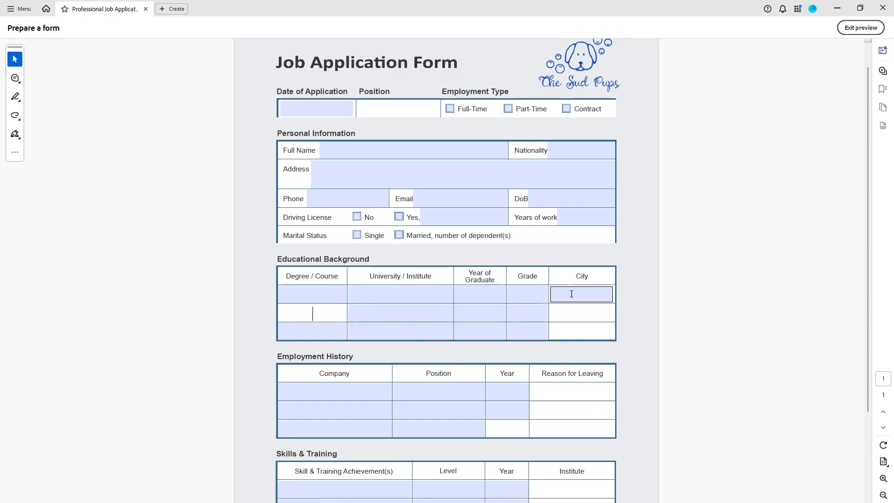
pyautogui.press('Tab')
pyautogui.press('Tab')
pyautogui.press('Tab')
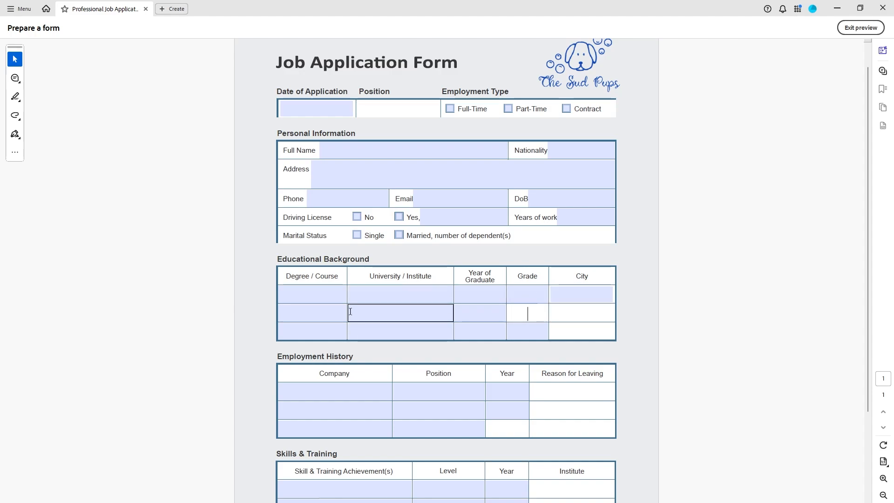
pyautogui.press('Tab')
pyautogui.press('Tab')
pyautogui.press('Tab')
pyautogui.press('Tab')
pyautogui.press('Tab')
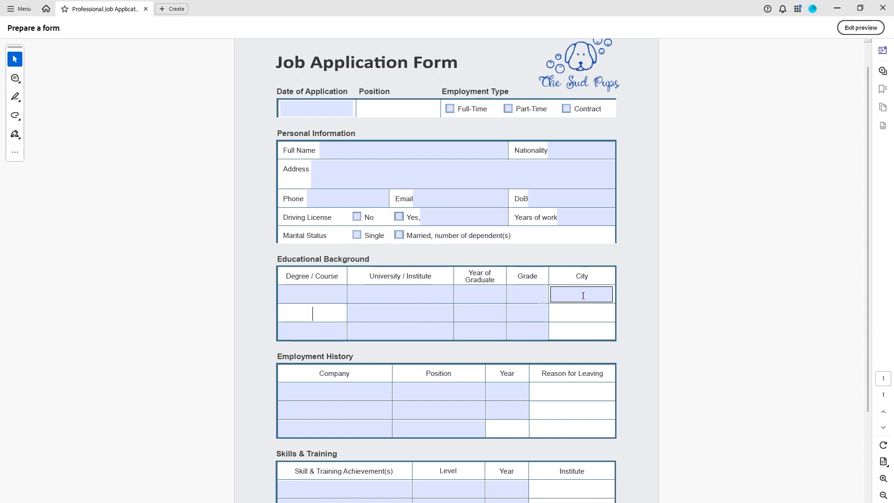
pyautogui.click(858, 28)
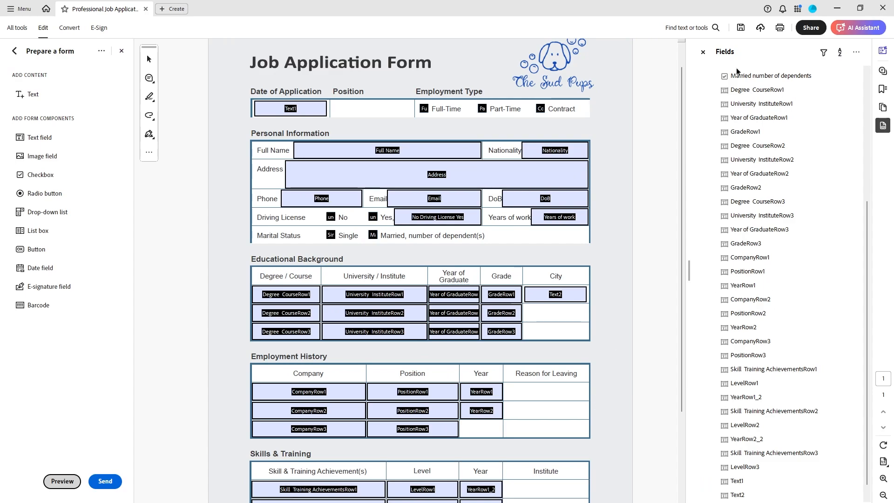
# Hide the list of form fields and show it again
pyautogui.click(703, 53)
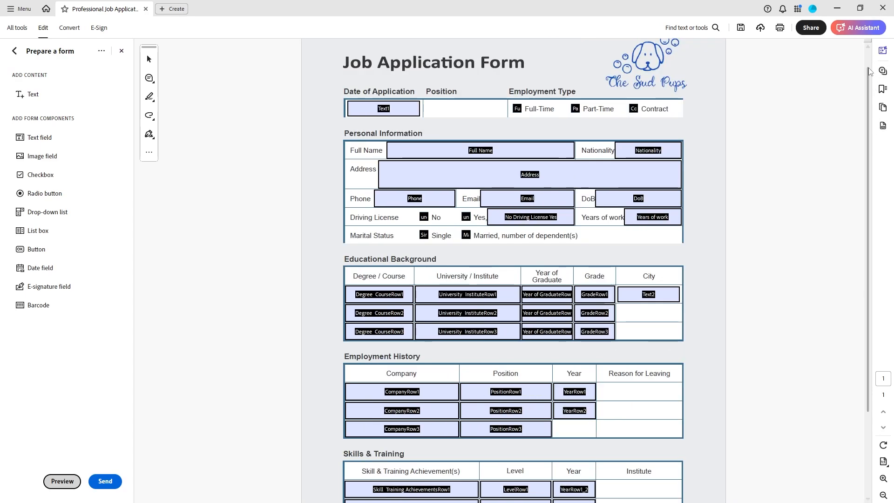
pyautogui.click(883, 125)
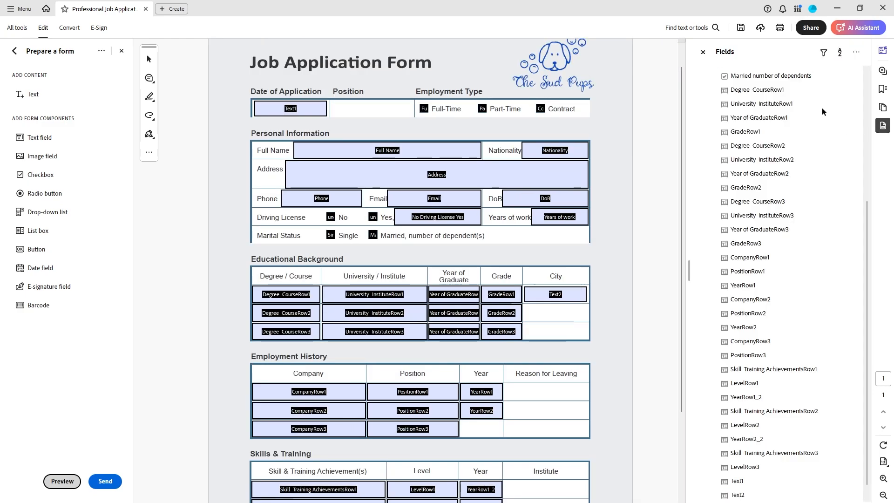
# Move the first-row City field Text2 up the field list to just below GradeRow2
pyautogui.scroll(-1, 746, 149)
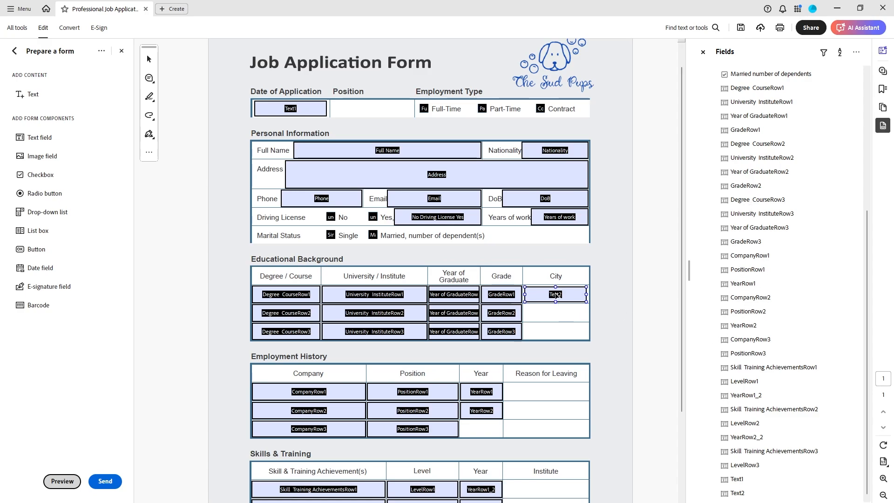
pyautogui.click(554, 294)
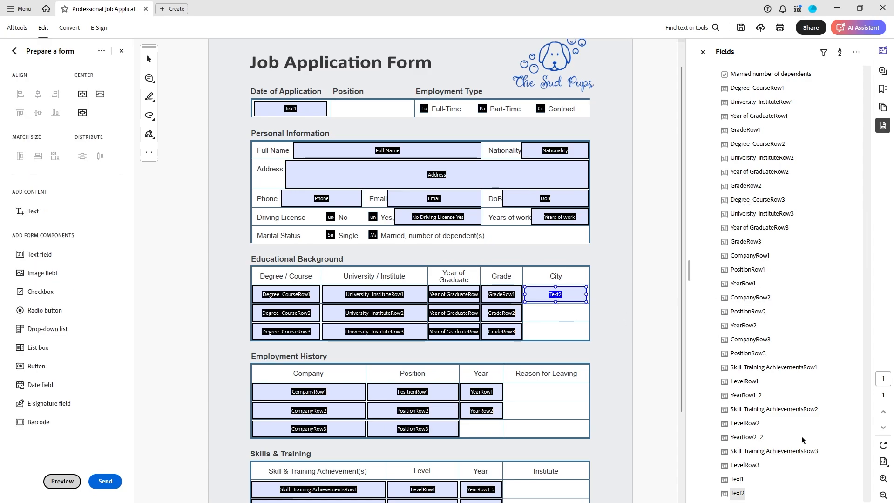
pyautogui.keyDown('shift'); pyautogui.click(510, 296); pyautogui.keyUp('shift')
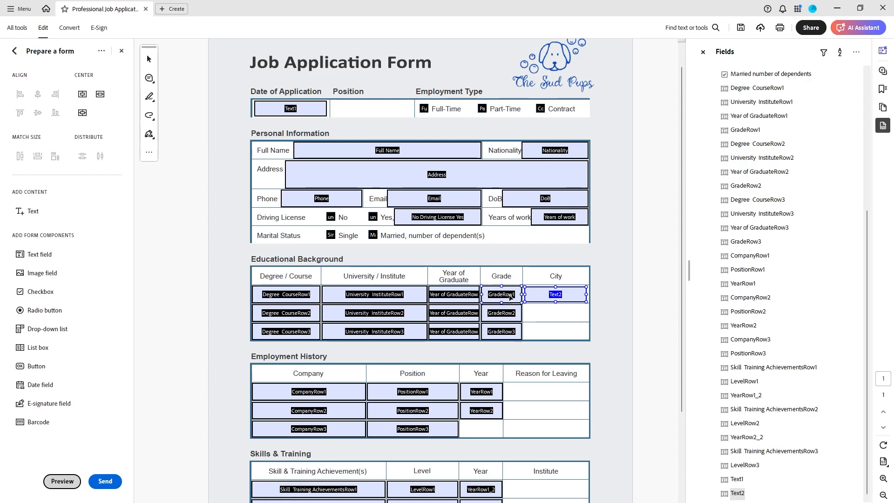
pyautogui.click(509, 296)
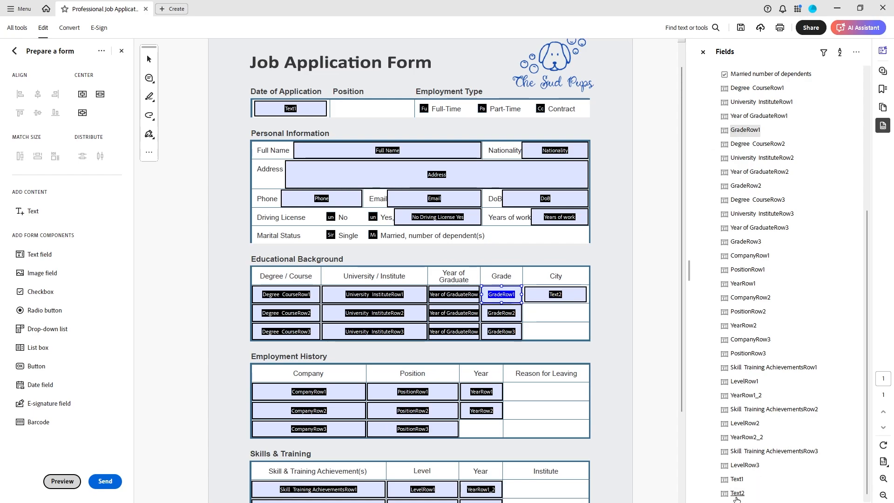
pyautogui.moveTo(736, 498); pyautogui.dragTo(732, 422)
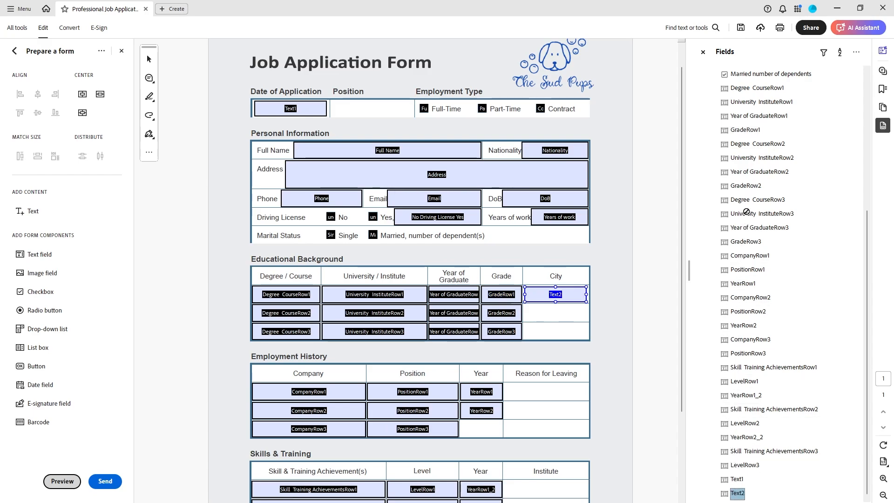
pyautogui.moveTo(746, 191); pyautogui.dragTo(744, 197)
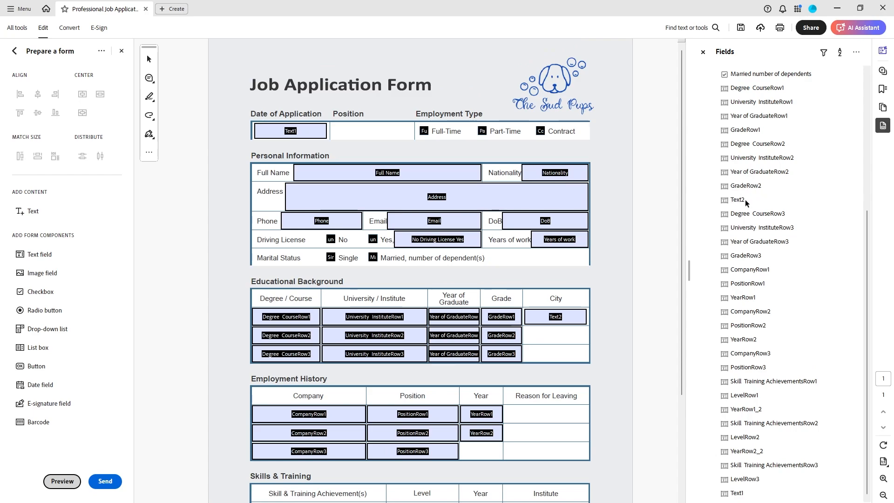
# Preview the form, try the cells in the first two Educational Background rows to check their order, and exit the preview
pyautogui.click(62, 481)
pyautogui.click(314, 315)
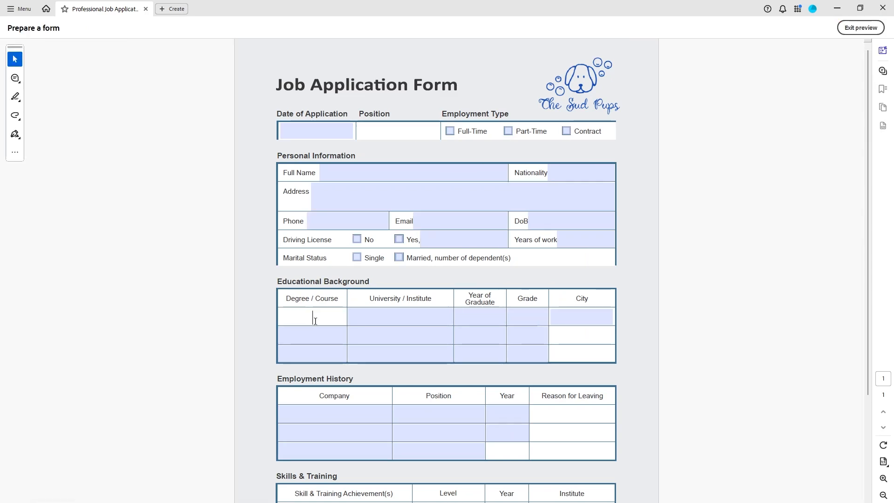
pyautogui.click(422, 341)
pyautogui.click(467, 335)
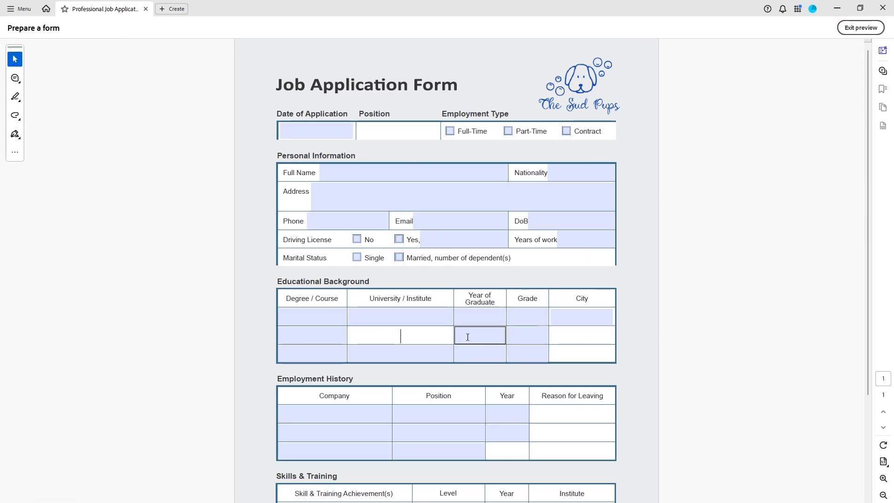
pyautogui.click(860, 27)
# Move the City field Text2 in the field list to directly after GradeRow1
pyautogui.click(545, 318)
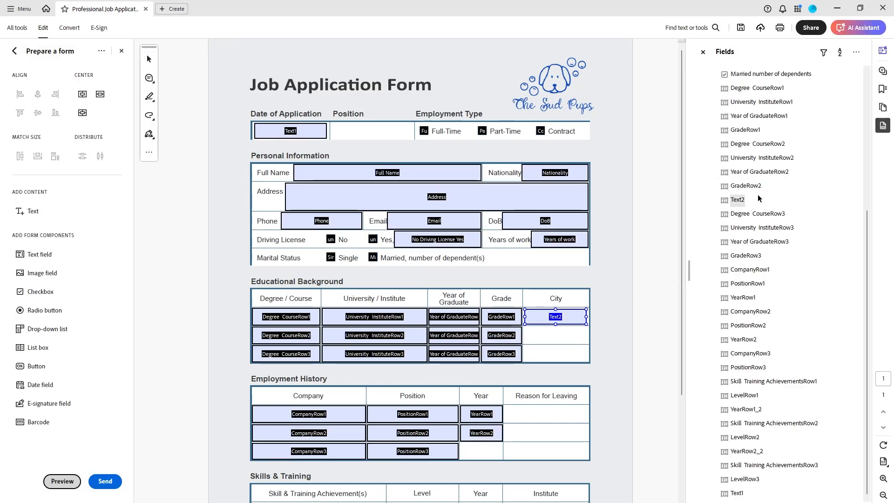
pyautogui.click(744, 187)
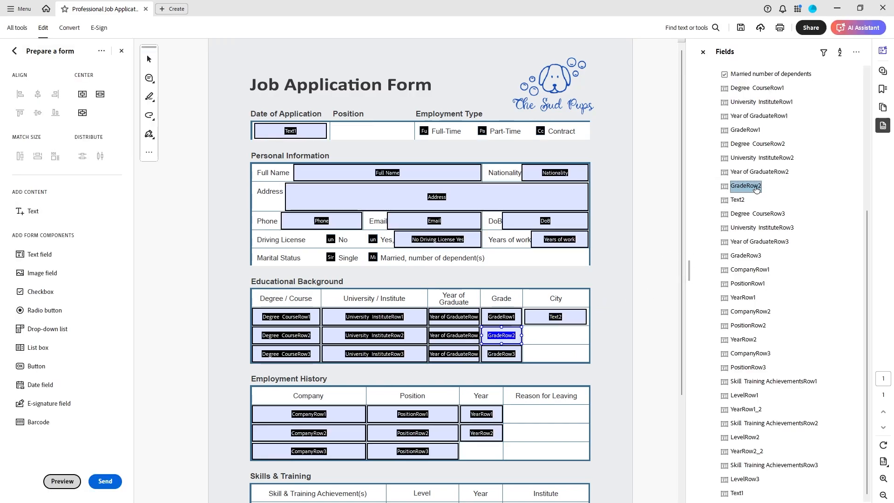
pyautogui.click(738, 201)
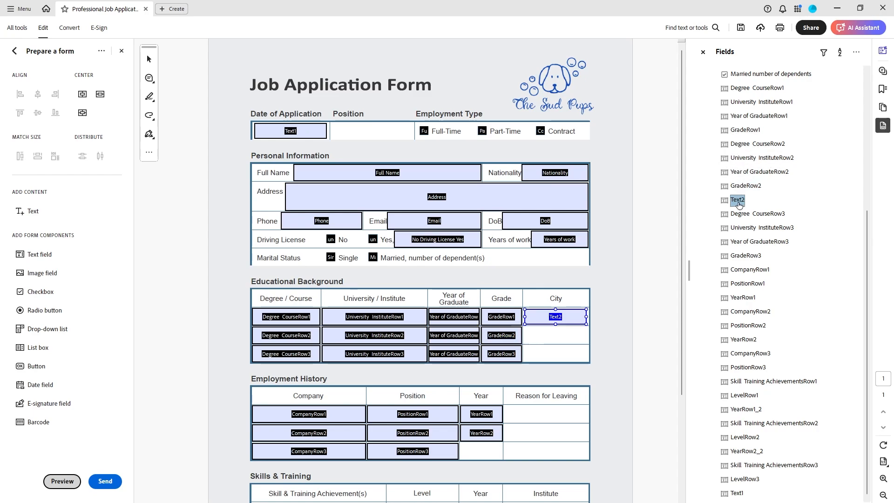
pyautogui.moveTo(739, 205); pyautogui.dragTo(738, 140)
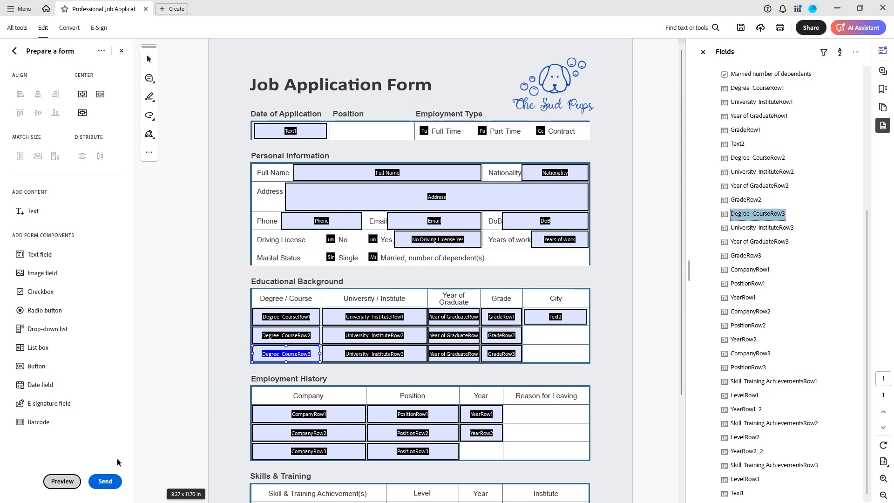
# Preview the form, check the tab order from the first Degree / Course cell through to the City cell, and exit the preview
pyautogui.click(62, 481)
pyautogui.click(343, 315)
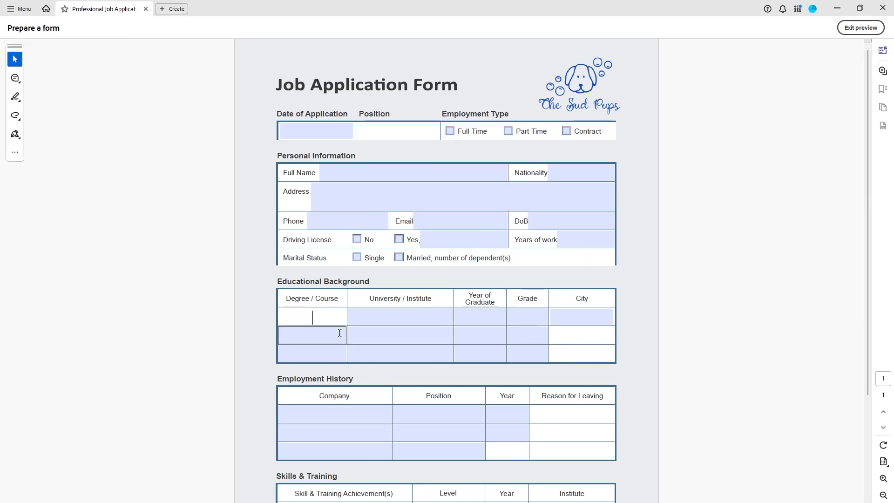
pyautogui.press('Tab')
pyautogui.press('Tab')
pyautogui.press('Tab')
pyautogui.press('Tab')
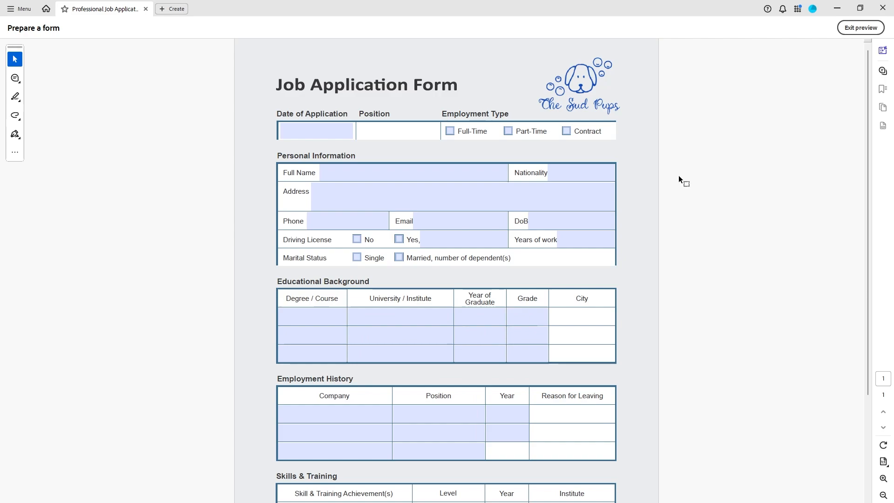
pyautogui.click(860, 28)
pyautogui.click(457, 224)
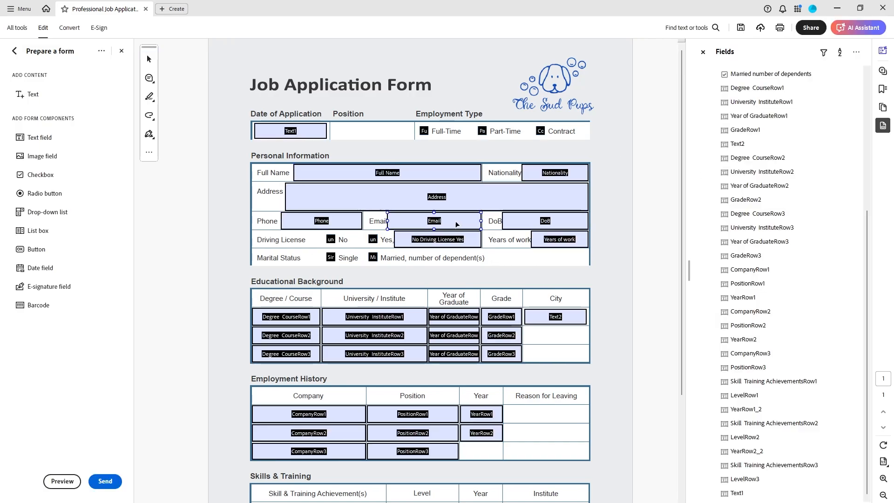
pyautogui.click(304, 370)
pyautogui.click(424, 131)
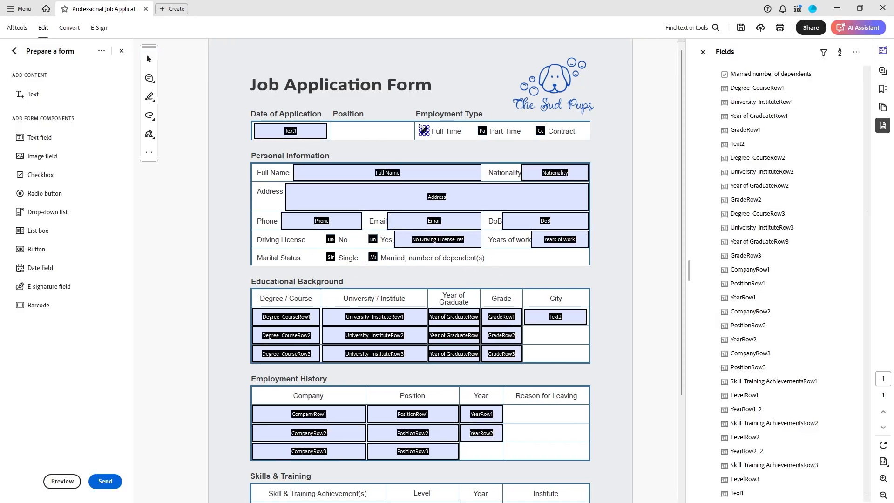
pyautogui.click(352, 177)
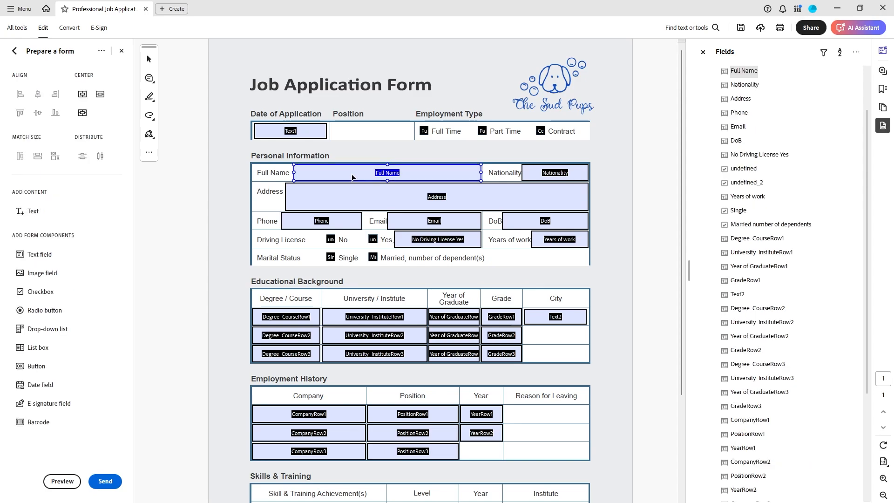
# Change the Full-Time checkbox's style to a check mark in its properties
pyautogui.click(423, 130)
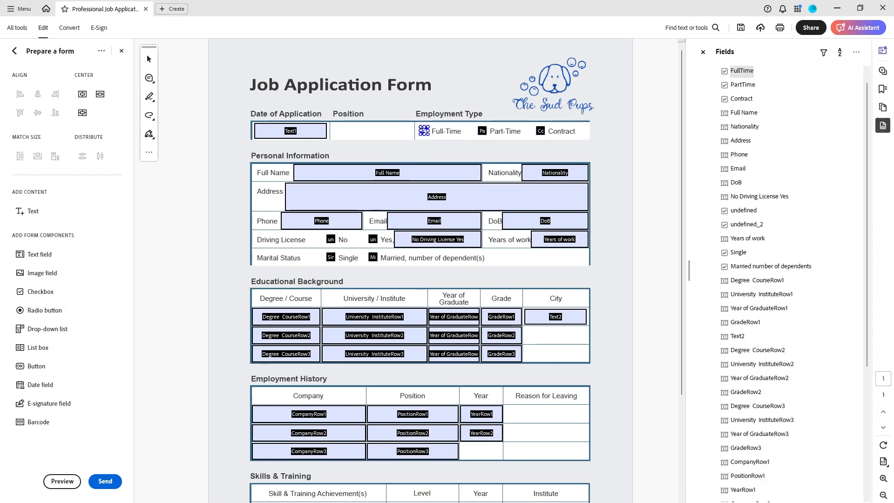
pyautogui.rightClick(423, 132)
pyautogui.click(448, 142)
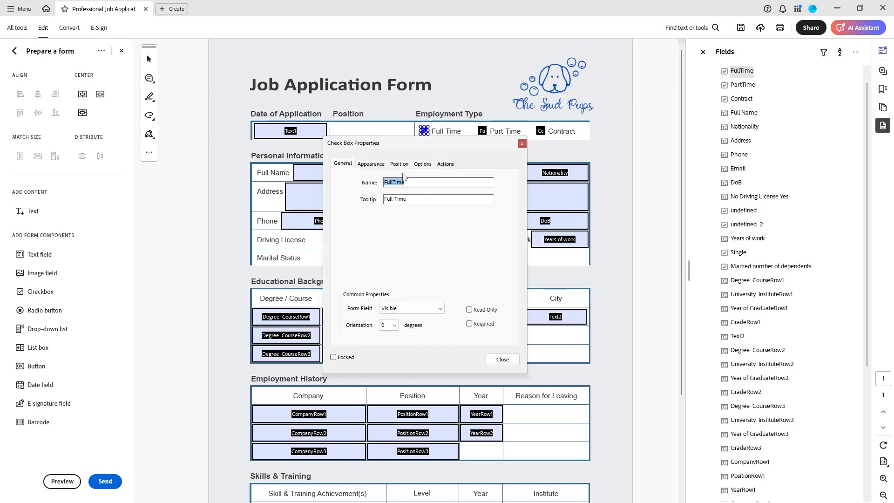
pyautogui.click(371, 164)
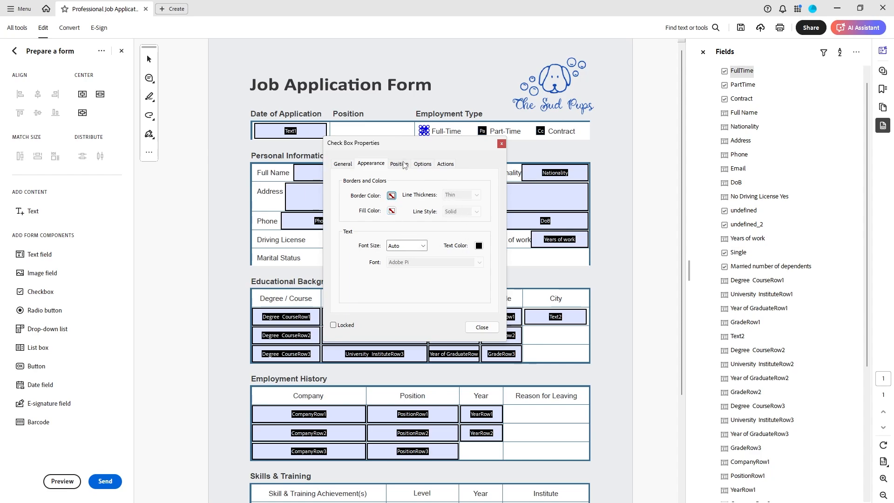
pyautogui.click(422, 164)
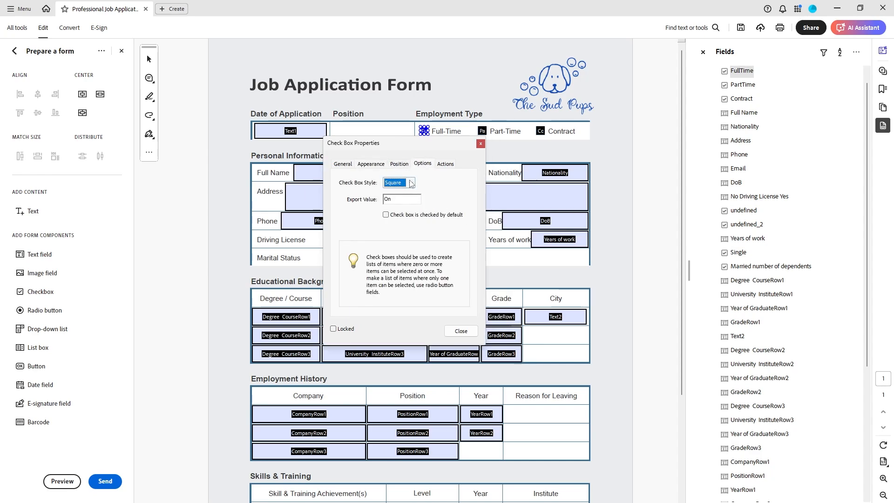
pyautogui.click(404, 183)
pyautogui.click(460, 330)
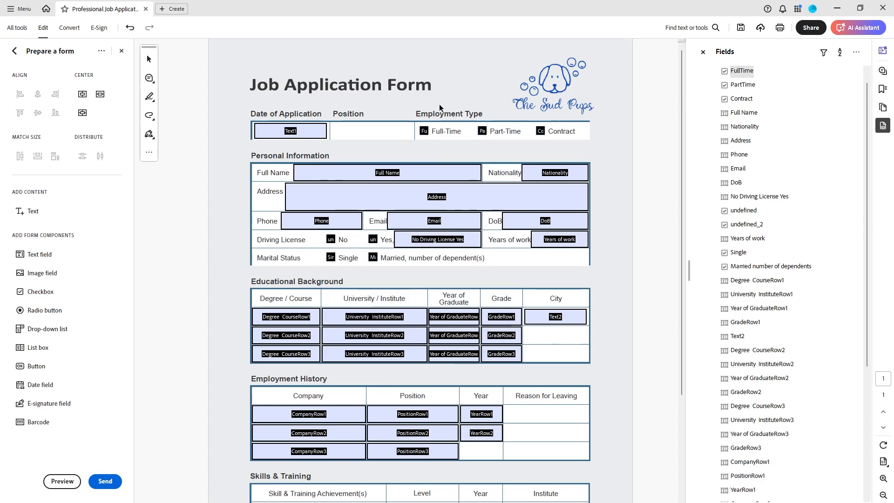
# Preview the form, tick the Full-Time and Part-Time checkboxes to compare their marks, and exit the preview
pyautogui.click(62, 481)
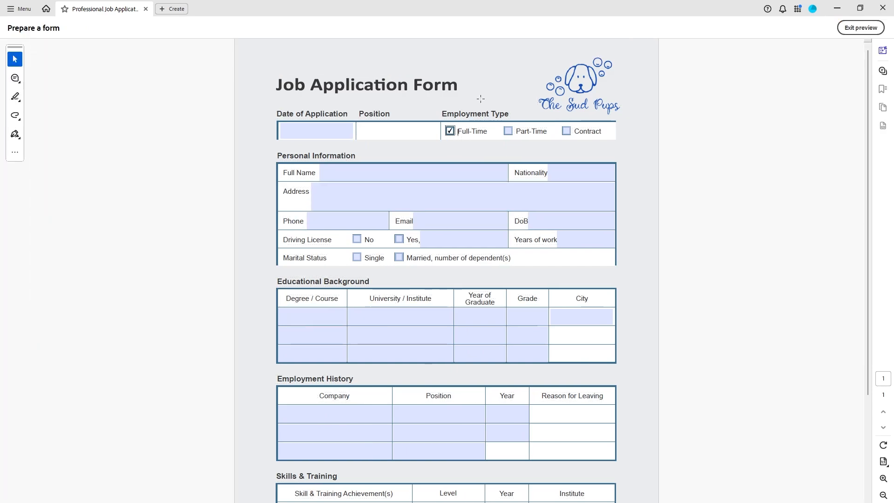
pyautogui.click(490, 88)
pyautogui.click(512, 132)
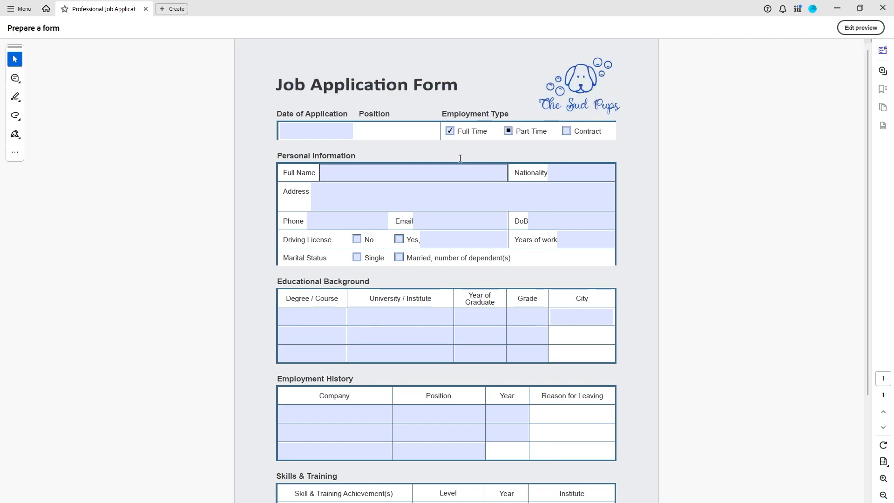
pyautogui.click(321, 134)
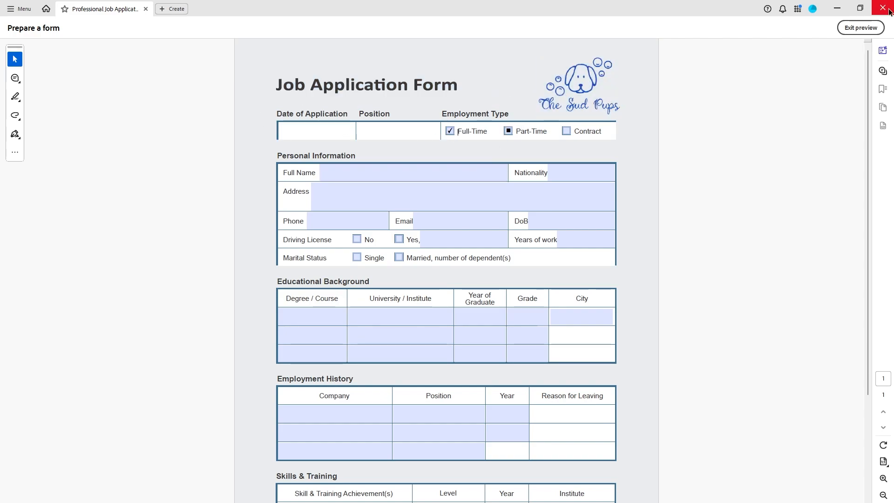
pyautogui.click(870, 28)
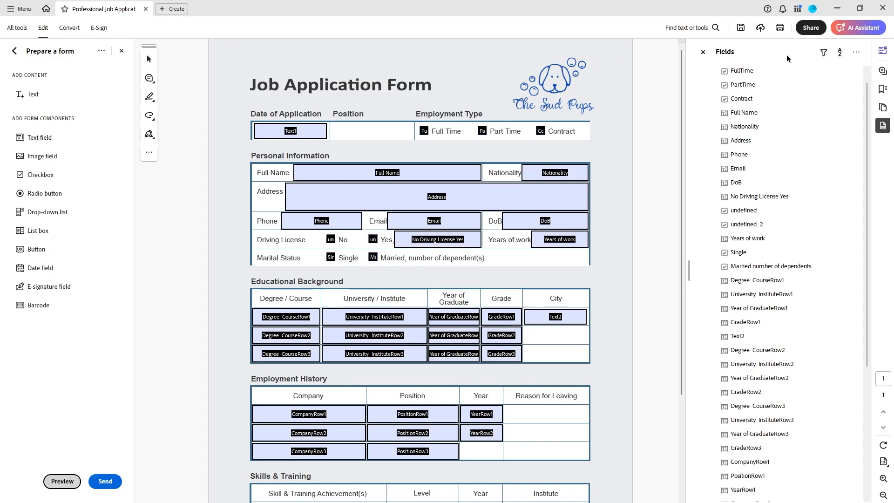
# Save the form as UnFillable_App2TEST in the 38_Fillable_Form folder on the computer
pyautogui.click(740, 28)
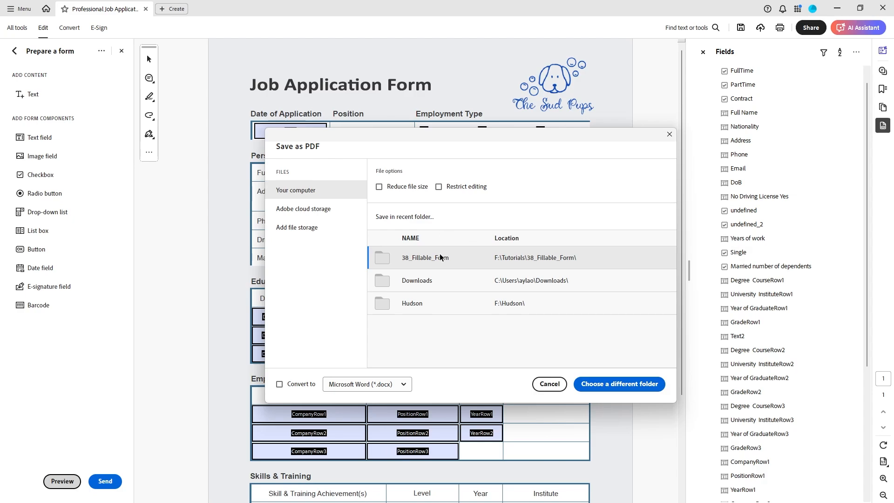
pyautogui.click(428, 256)
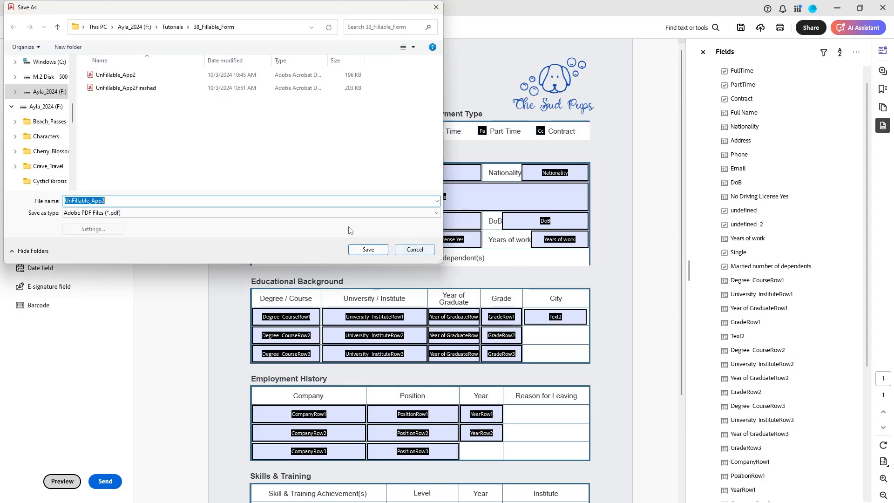
pyautogui.click(228, 200)
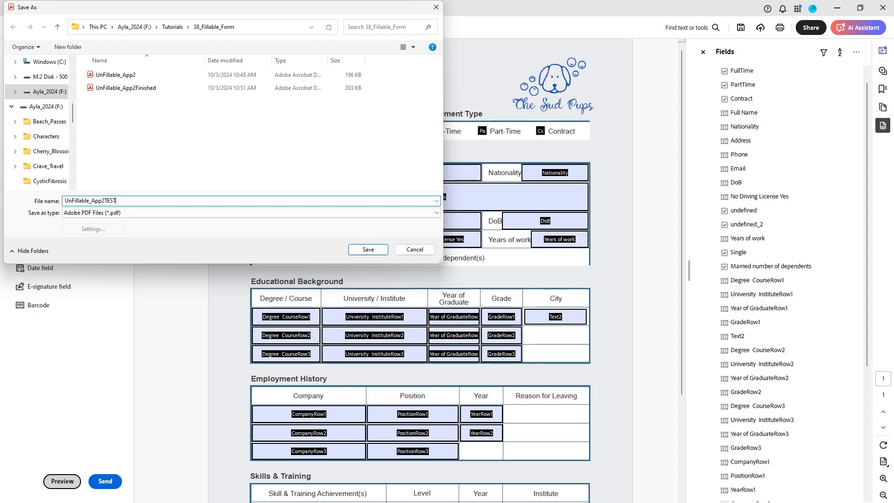
pyautogui.click(368, 249)
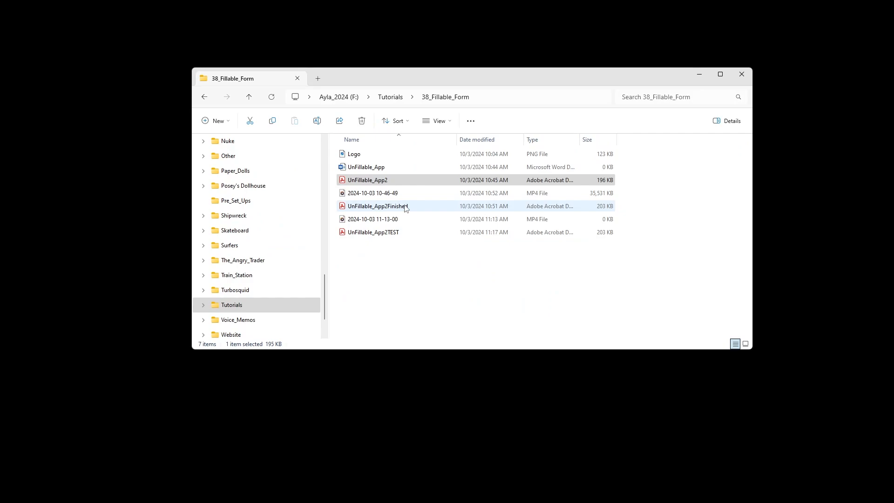
# Open the saved UnFillable_App2TEST file from its folder in Microsoft Edge
pyautogui.rightClick(366, 232)
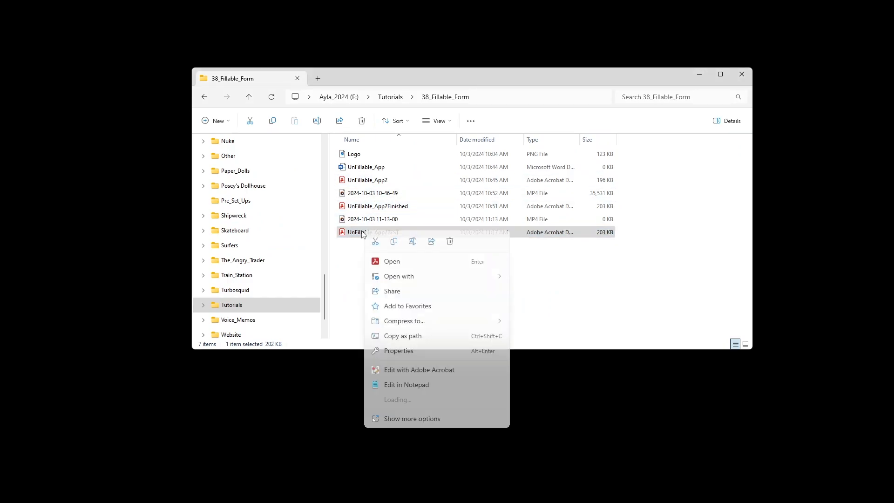
pyautogui.moveTo(400, 279)
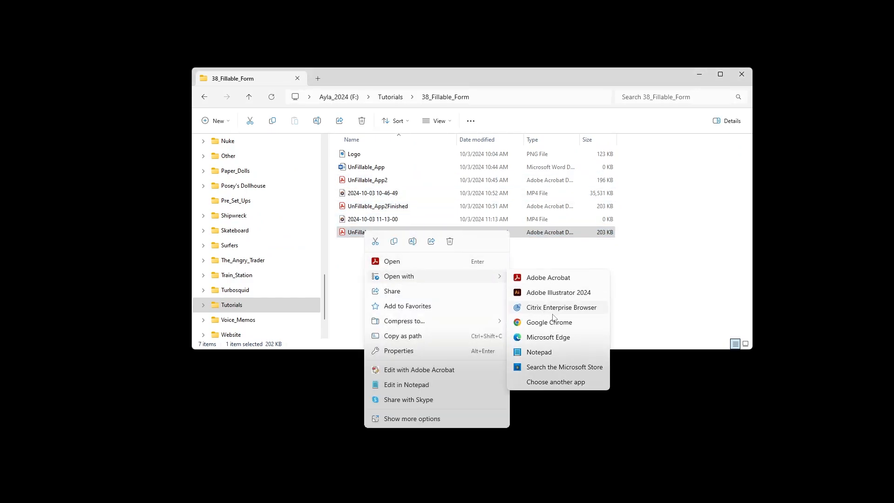
pyautogui.click(560, 340)
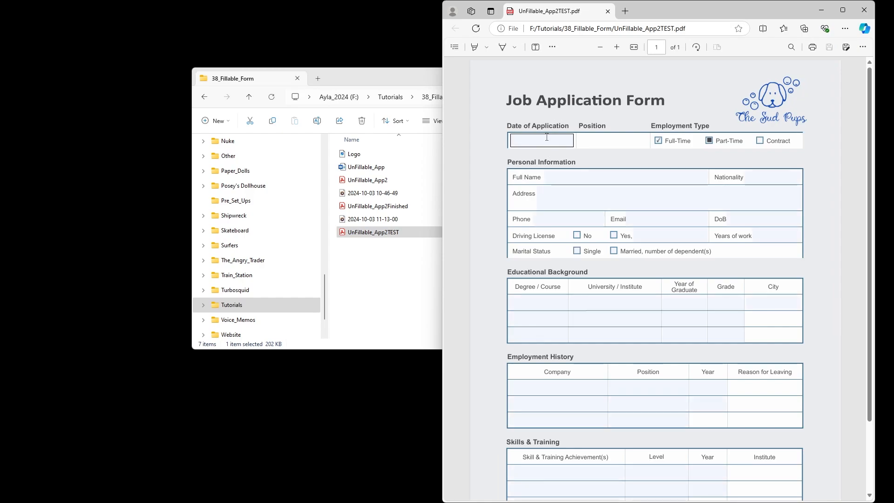
# Enter the applicant's full name in the Full Name field and advance to the next field
pyautogui.click(557, 179)
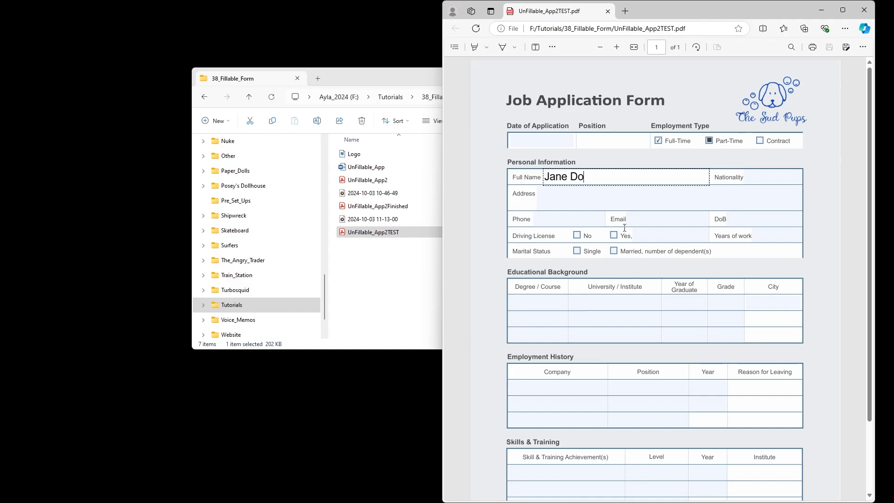
pyautogui.write('Jane Doe')
pyautogui.press('Tab')
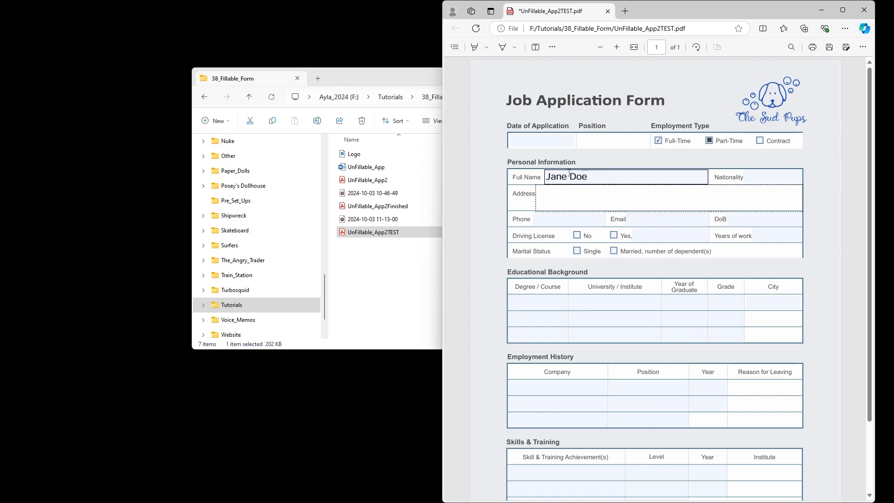
# Try out the Date of Application and Address fields and tick the Yes checkbox for Driving License
pyautogui.moveTo(515, 162); pyautogui.dragTo(583, 158)
pyautogui.click(562, 161)
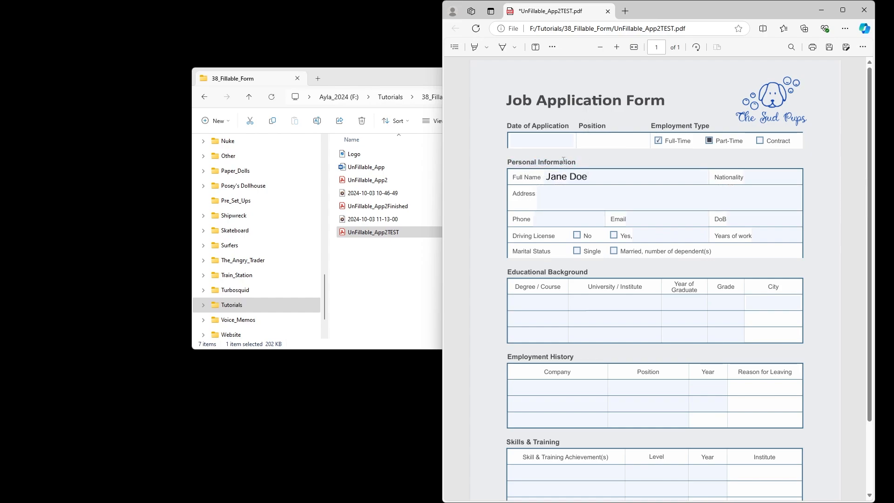
pyautogui.click(529, 138)
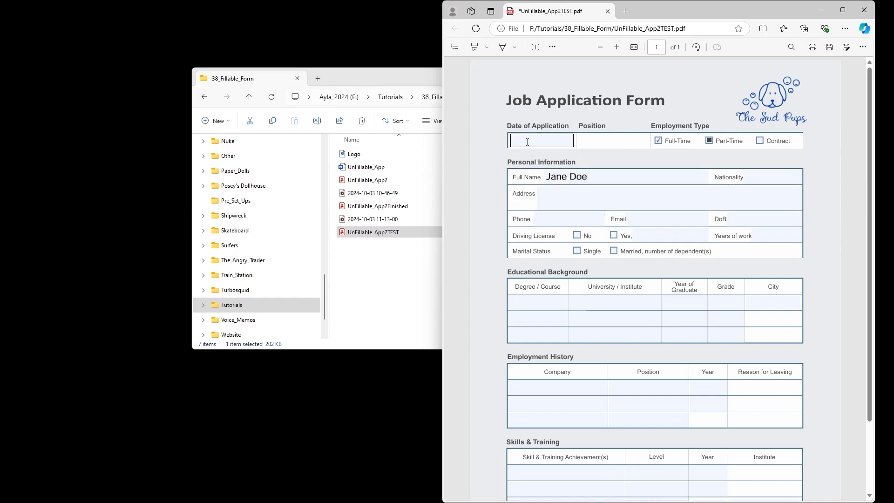
pyautogui.click(613, 235)
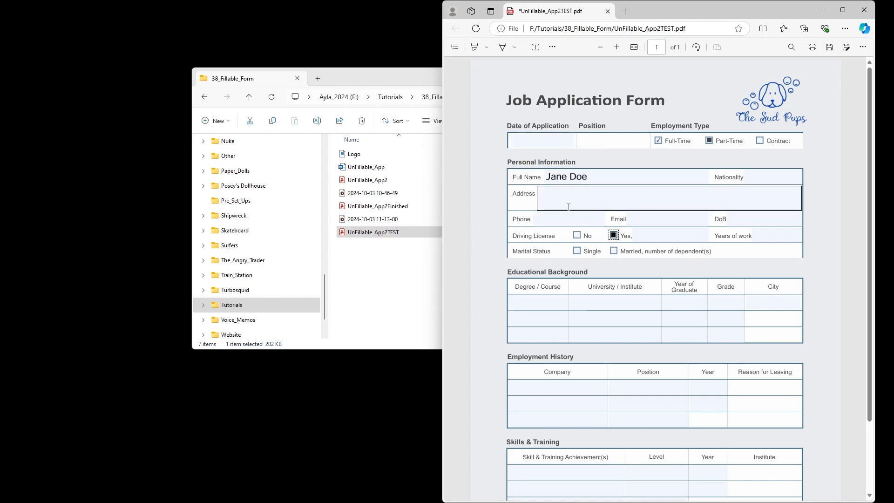
pyautogui.click(602, 198)
# Check the tab order along the first Educational Background row from Degree / Course to City, and return to the Address field
pyautogui.click(540, 302)
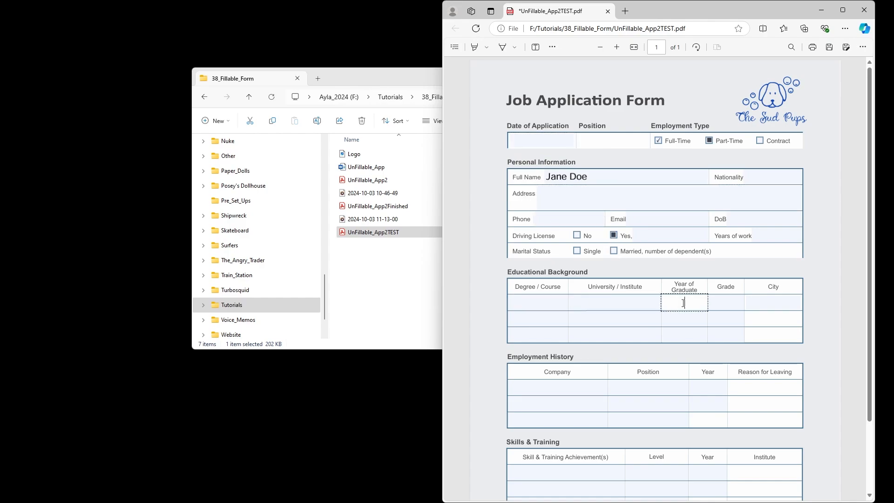
pyautogui.press('Tab')
pyautogui.press('Tab')
pyautogui.press('Tab')
pyautogui.press('Tab')
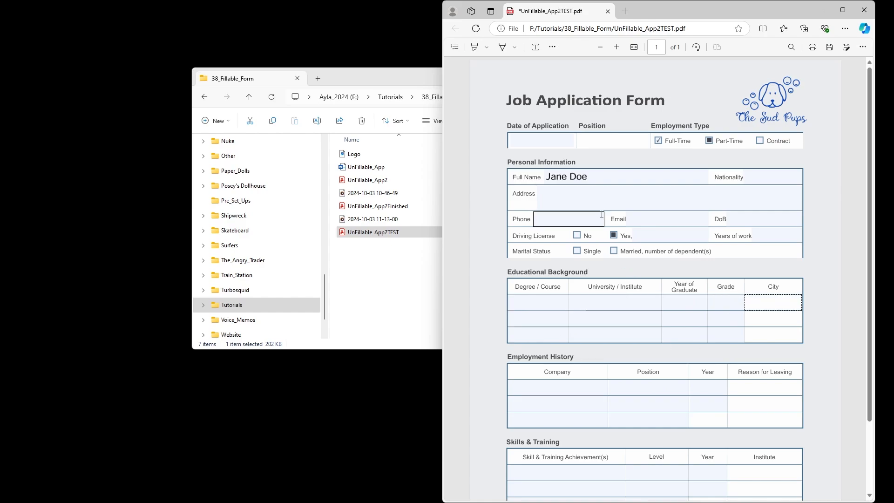
pyautogui.click(610, 196)
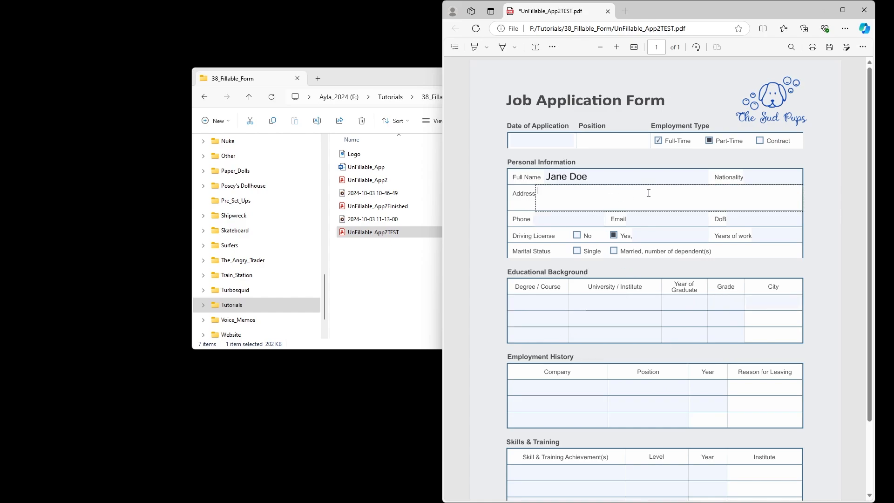